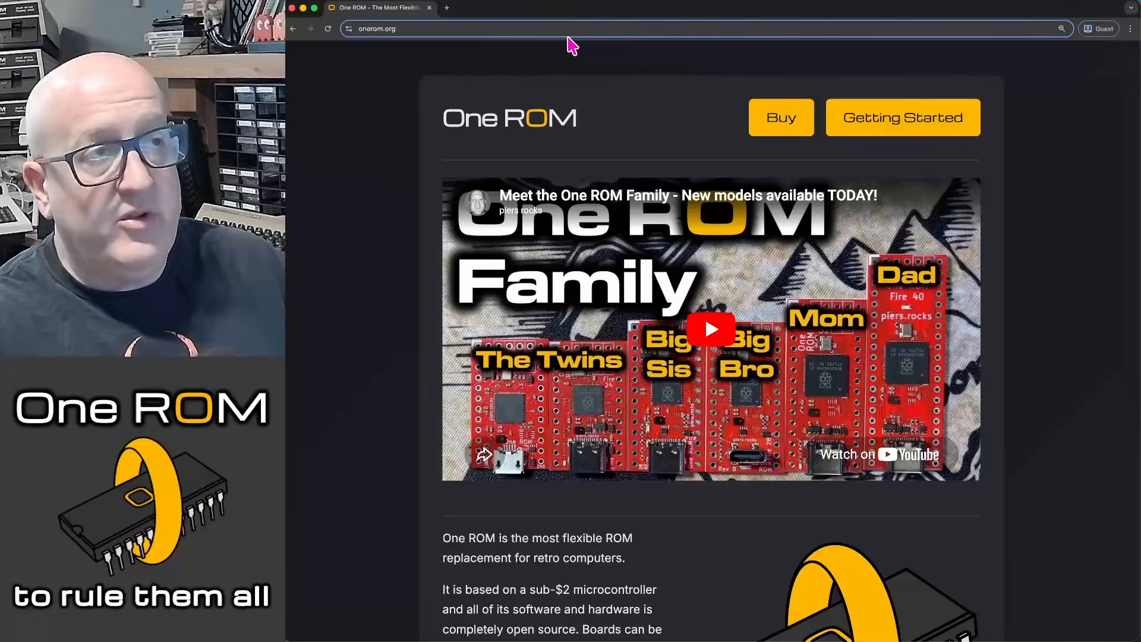
Go to the One ROM Web page at onerom.org/web.
click(530, 31)
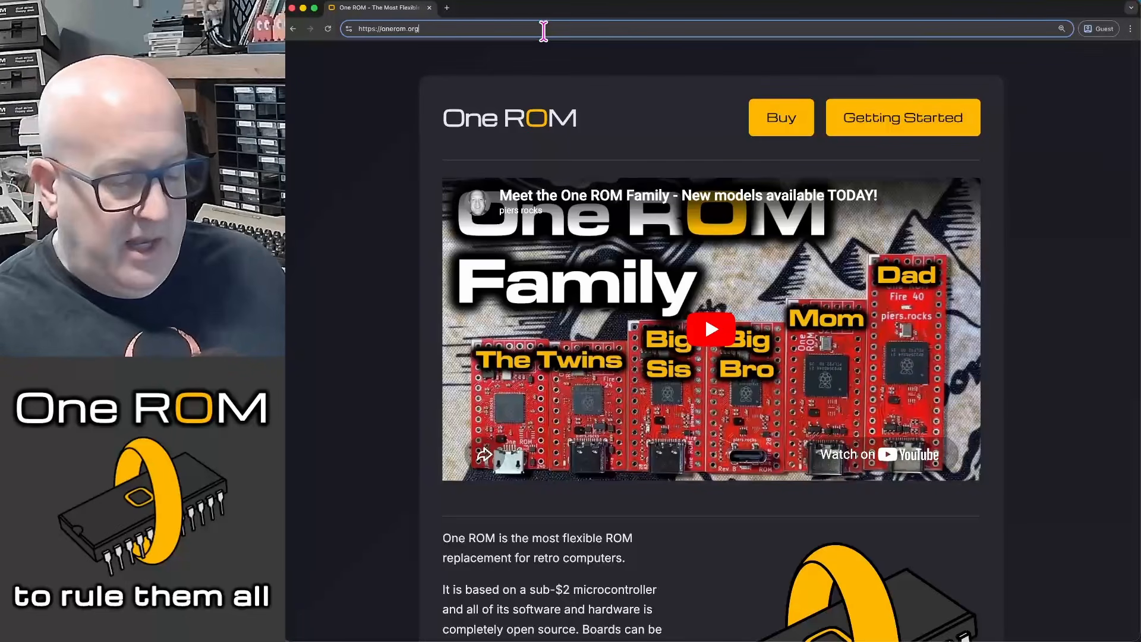
text(/web)
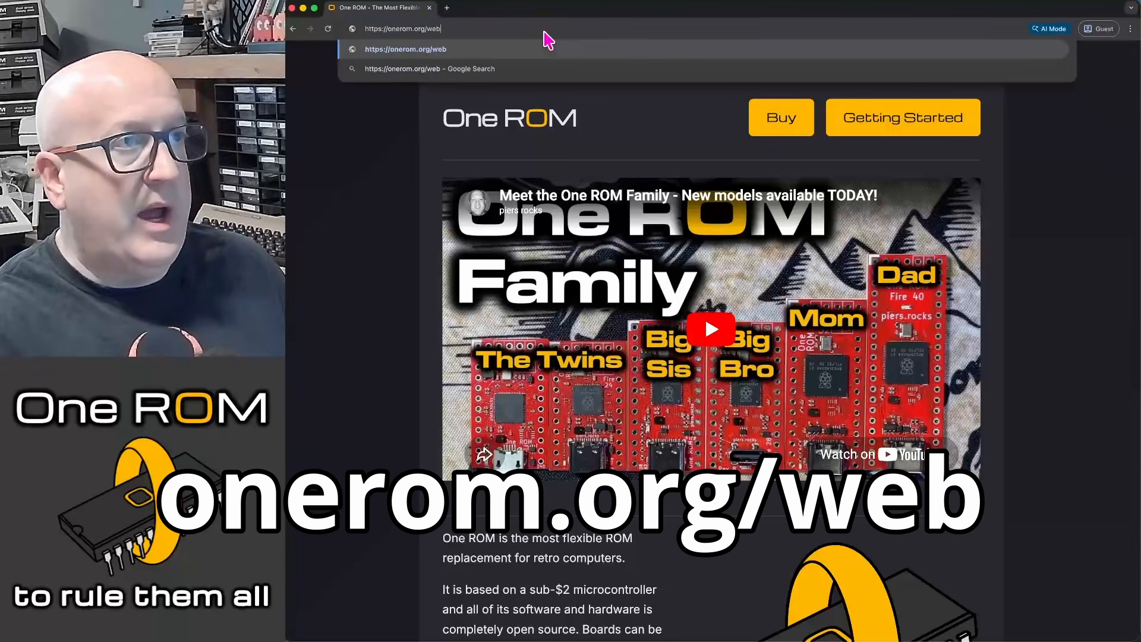
key(Return)
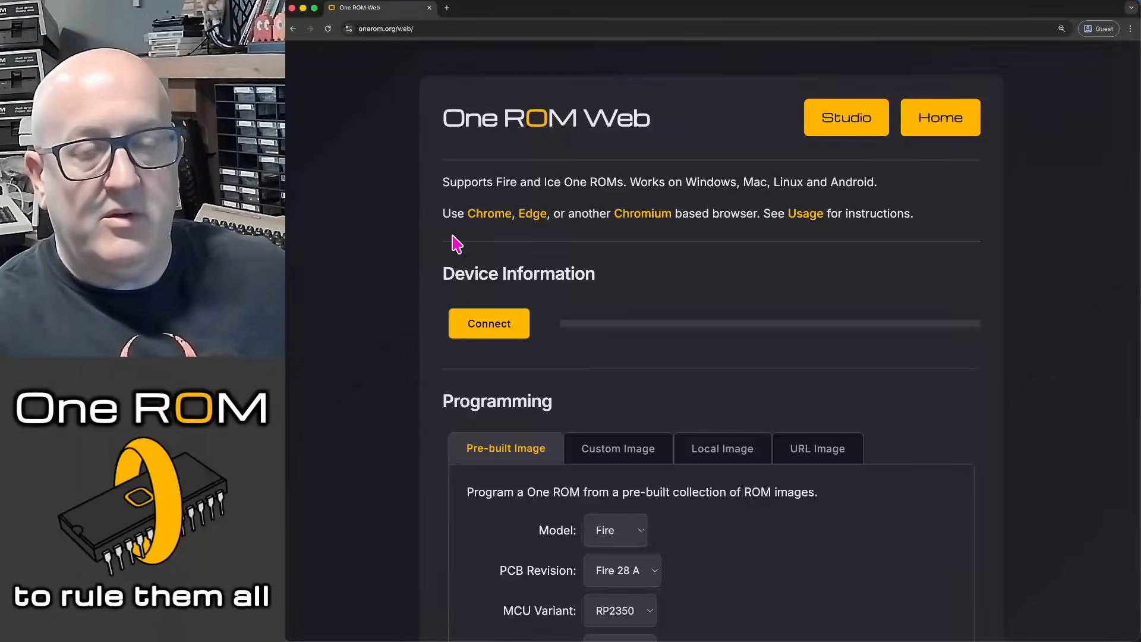
Connect the page to the paired RP2350 Boot device.
click(493, 328)
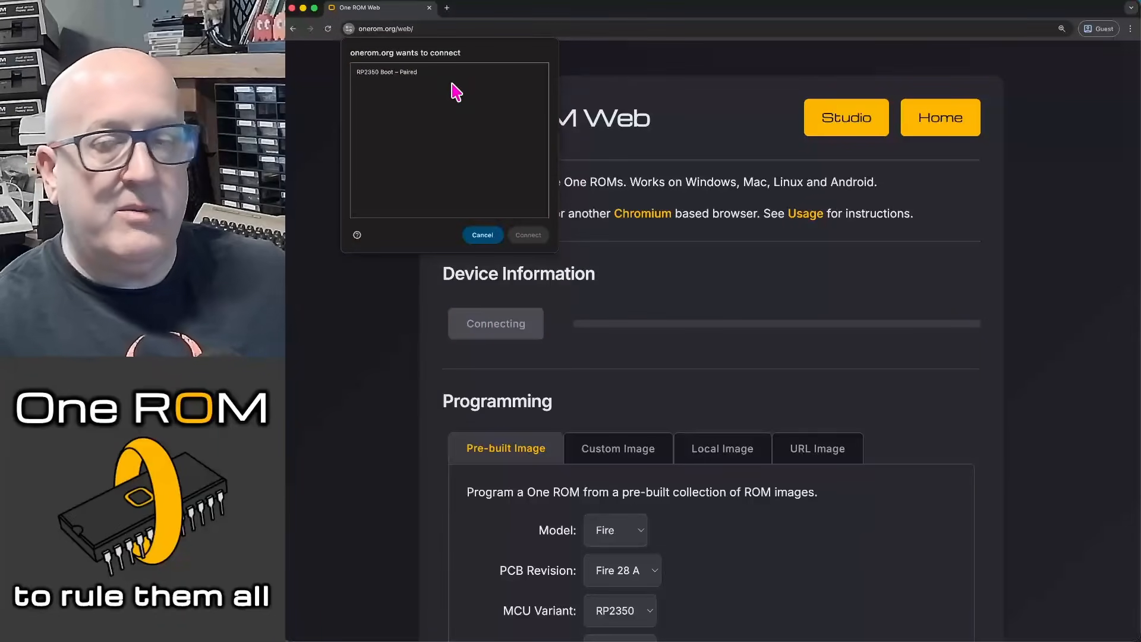
click(413, 73)
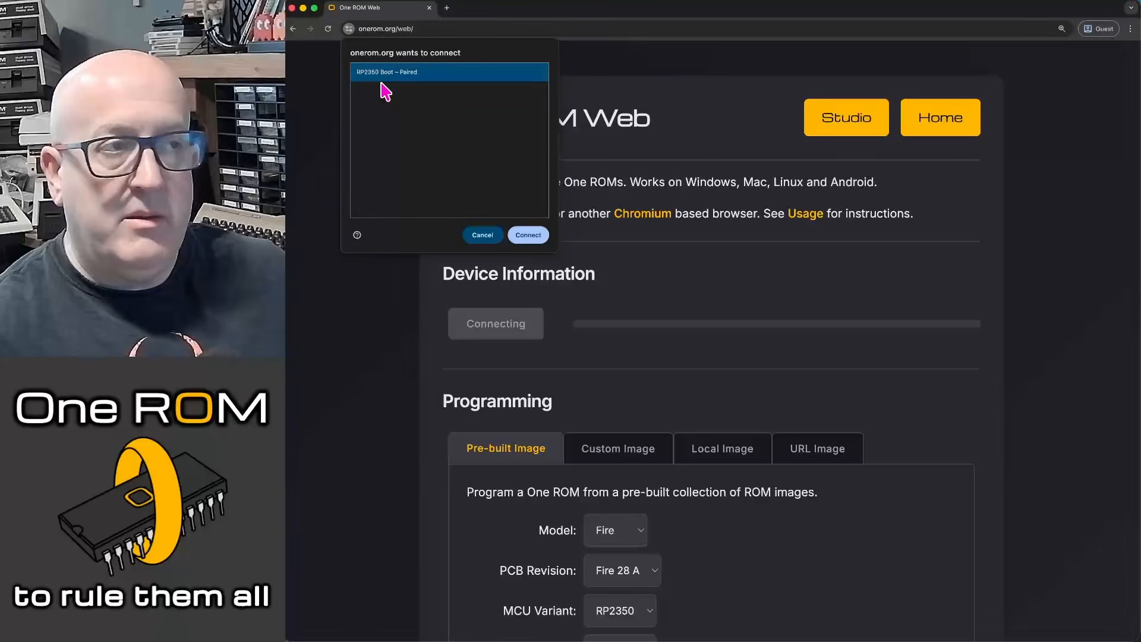
click(528, 235)
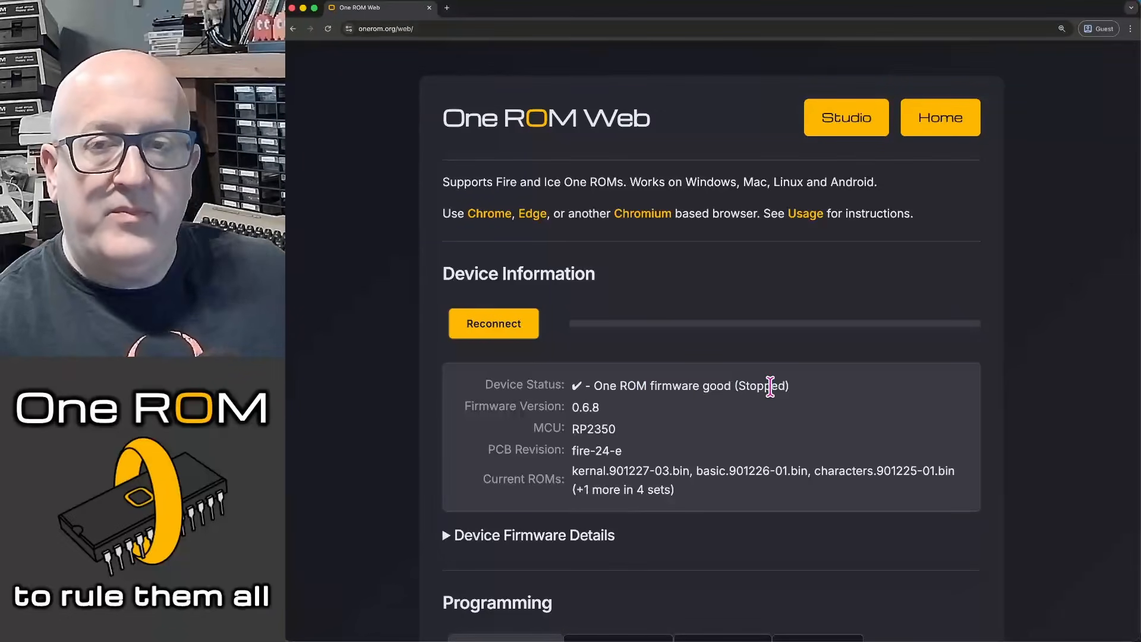
Examine the connected device's status, firmware version, MCU, PCB revision and current ROMs in the device information.
drag(782, 386, 741, 386)
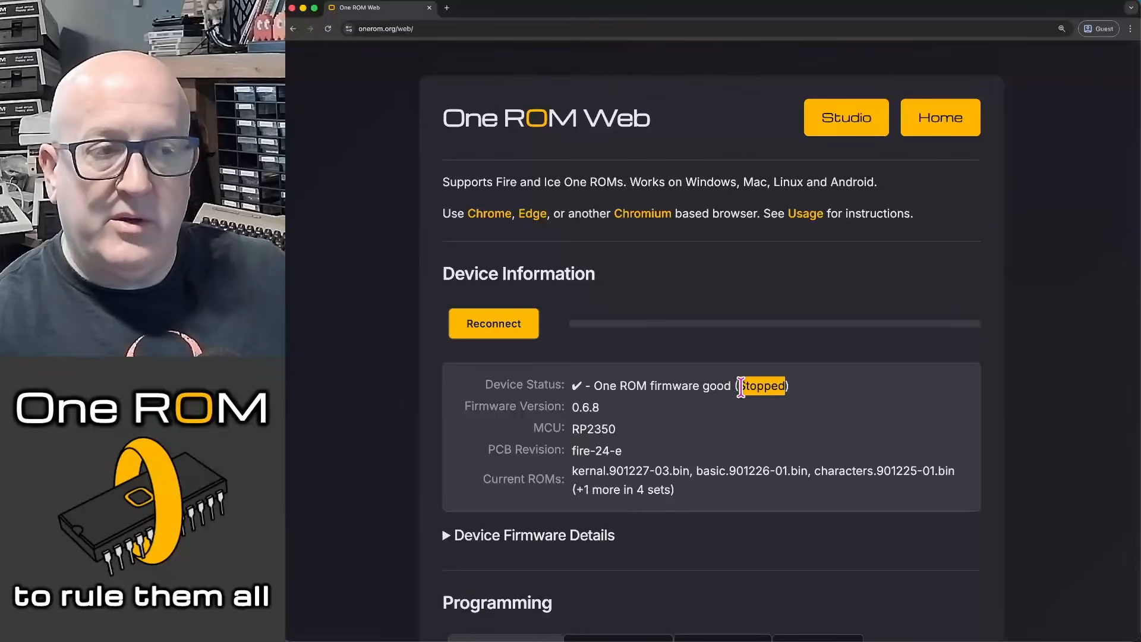
click(619, 410)
drag(605, 413, 461, 404)
drag(620, 455, 533, 426)
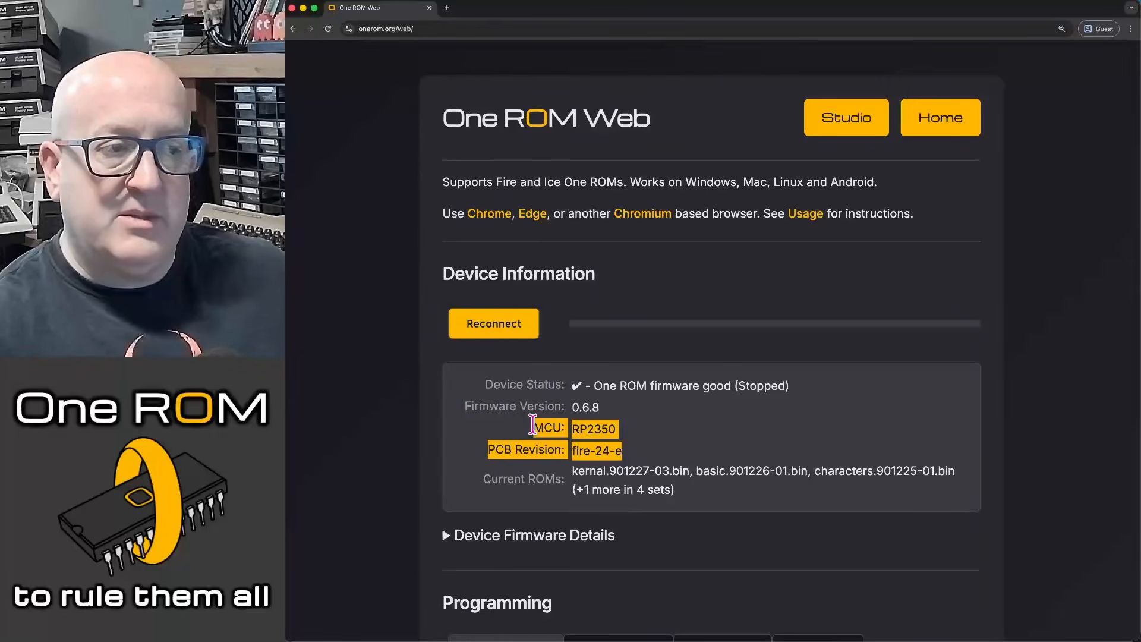
click(620, 445)
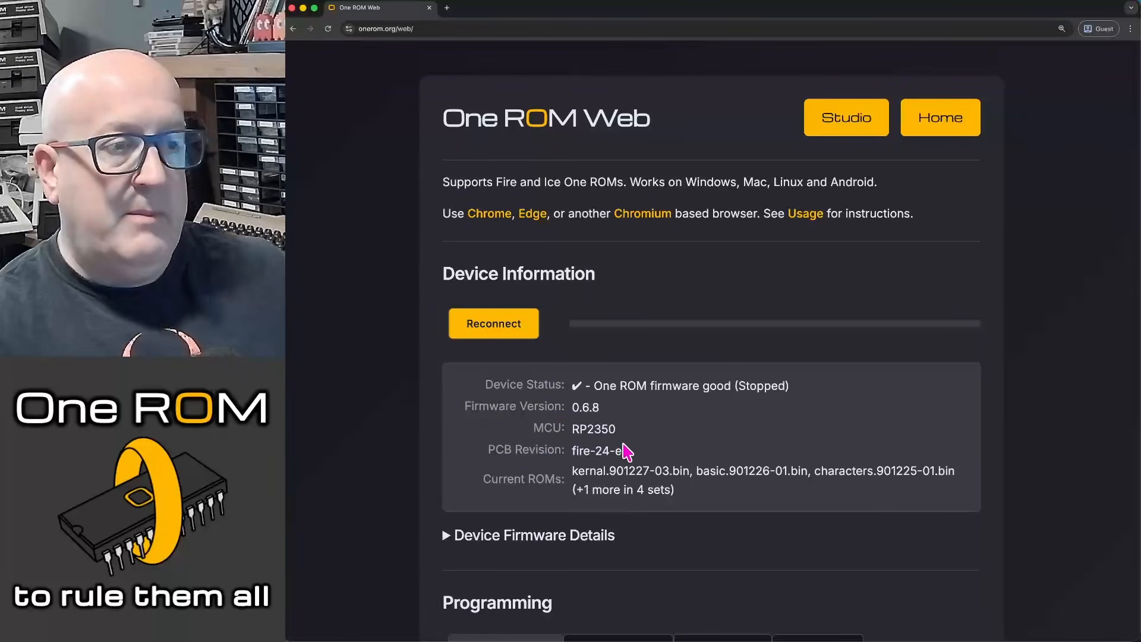
drag(624, 450, 572, 453)
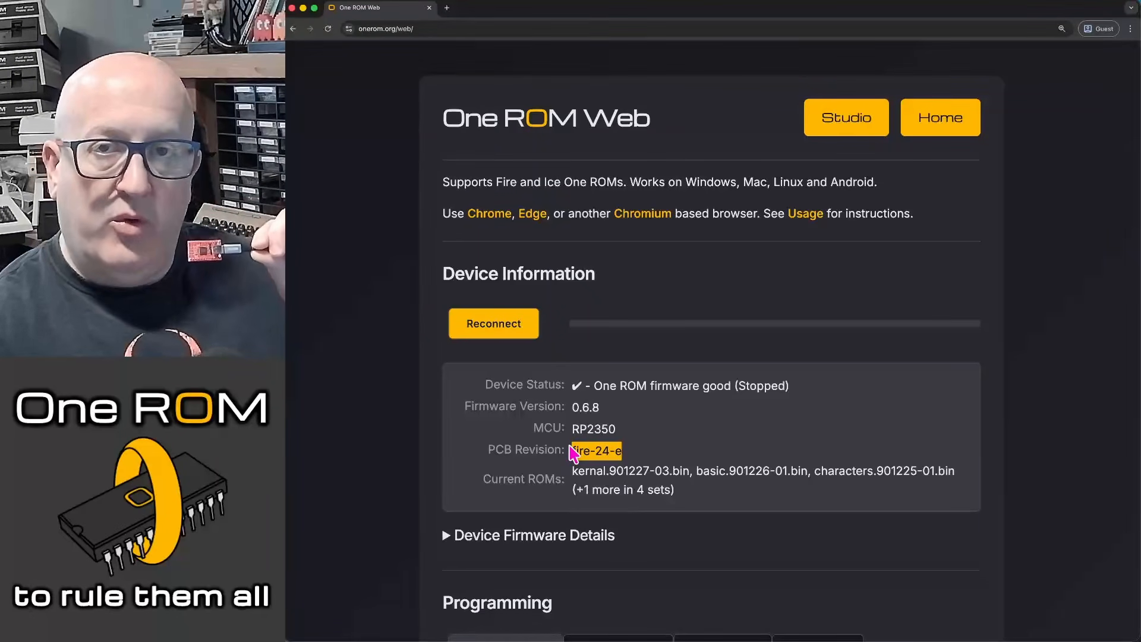
click(620, 449)
drag(573, 470, 685, 493)
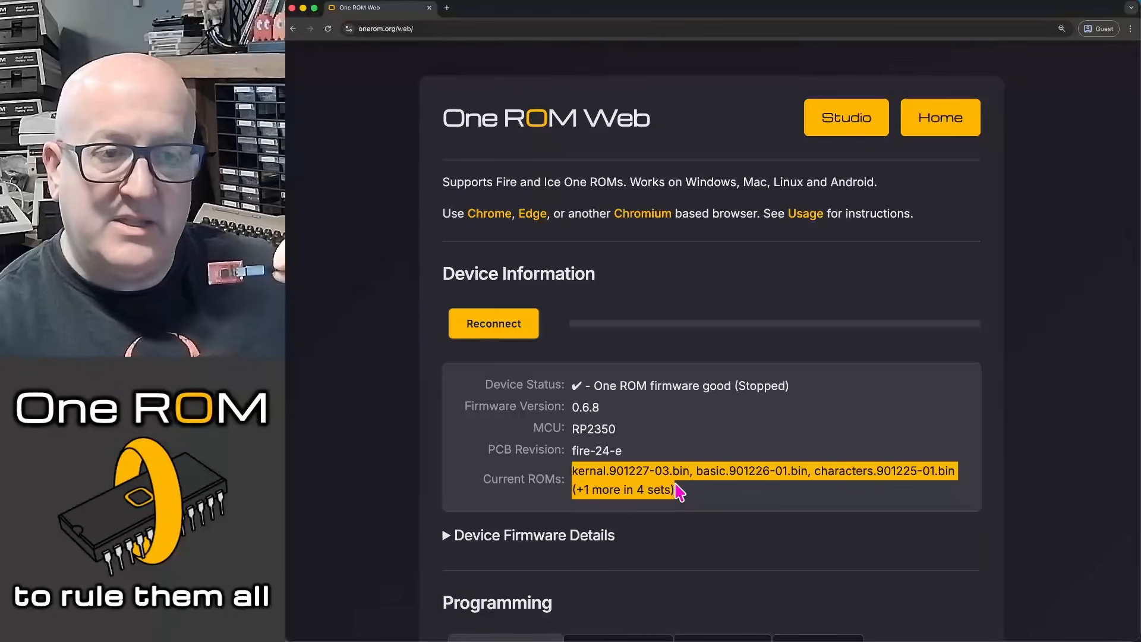
click(679, 491)
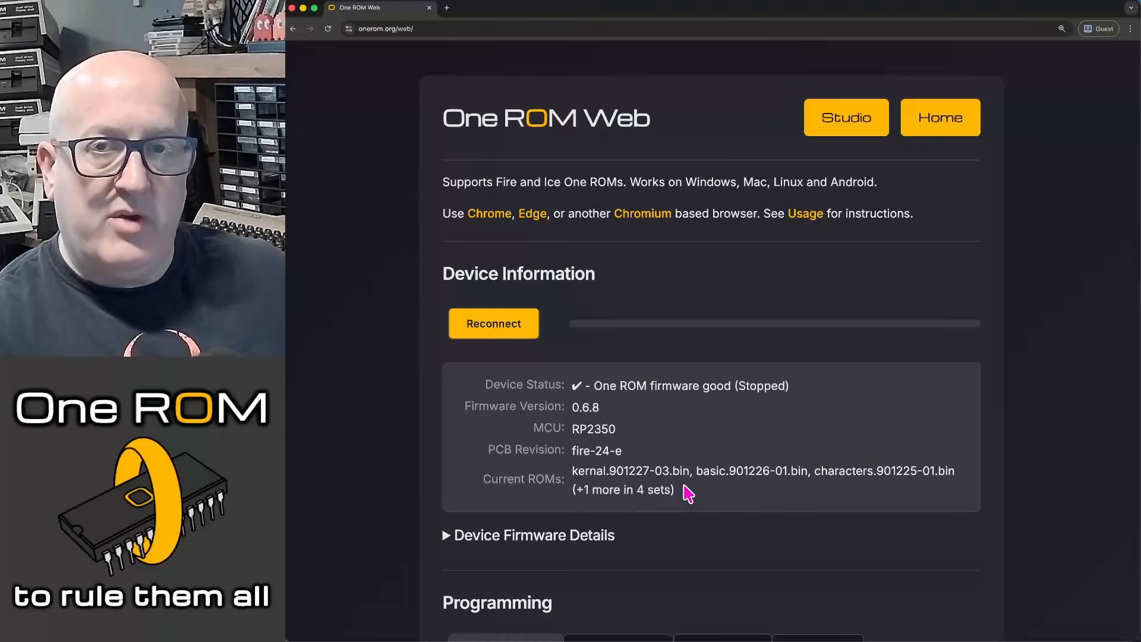
Look through the available ROM configurations for programming a pre-built image.
scroll(683, 492, down, 3)
scroll(688, 493, down, 2)
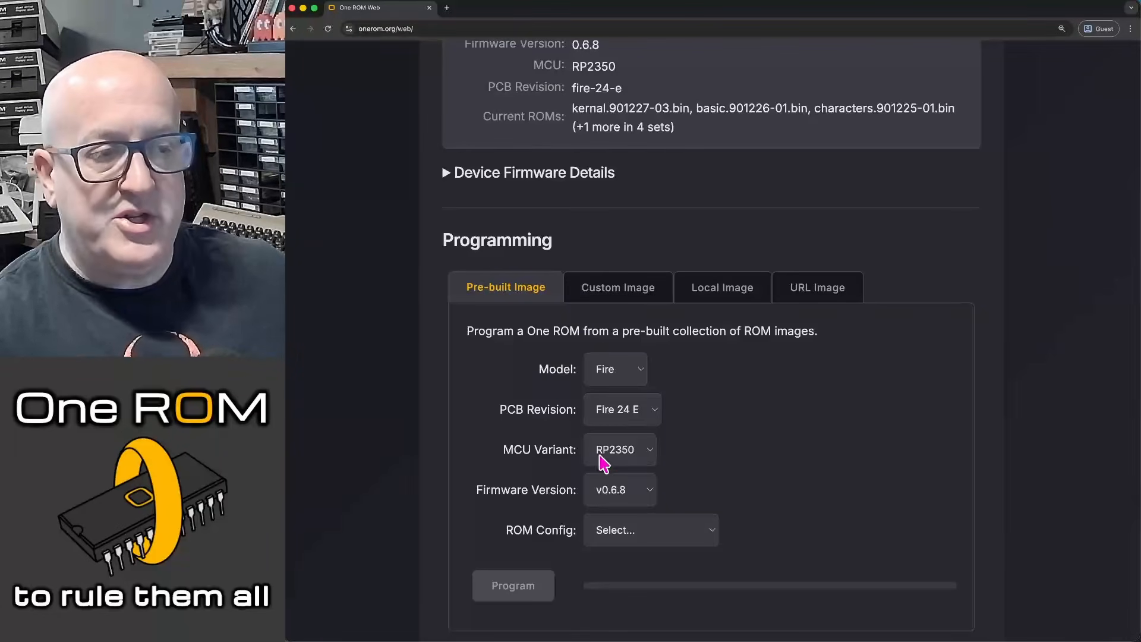
click(664, 537)
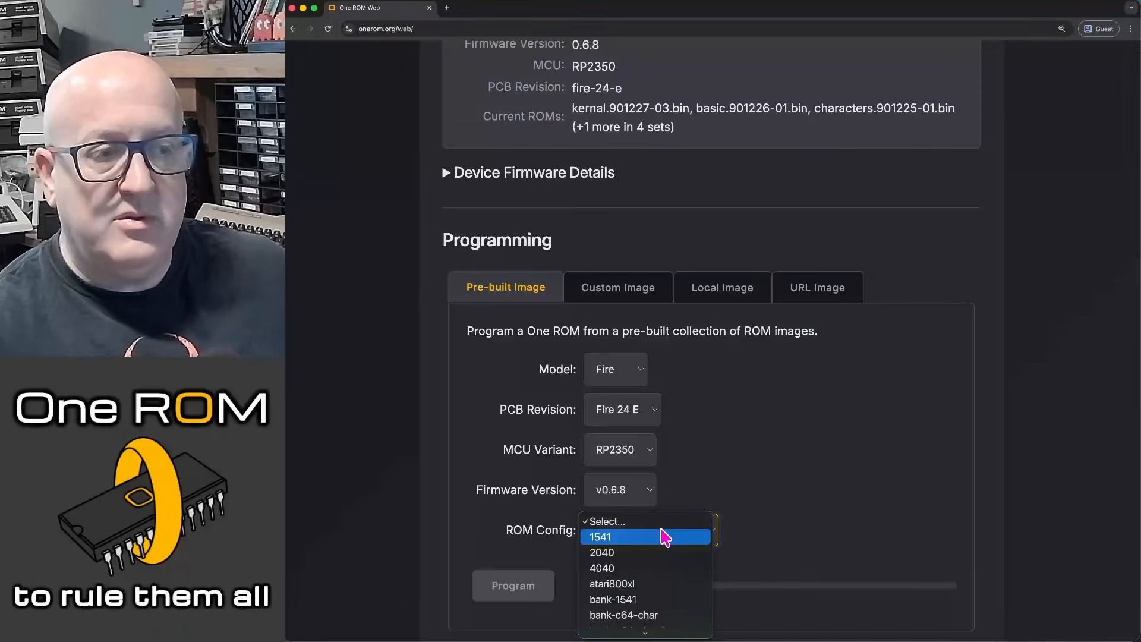
scroll(664, 537, down, 6)
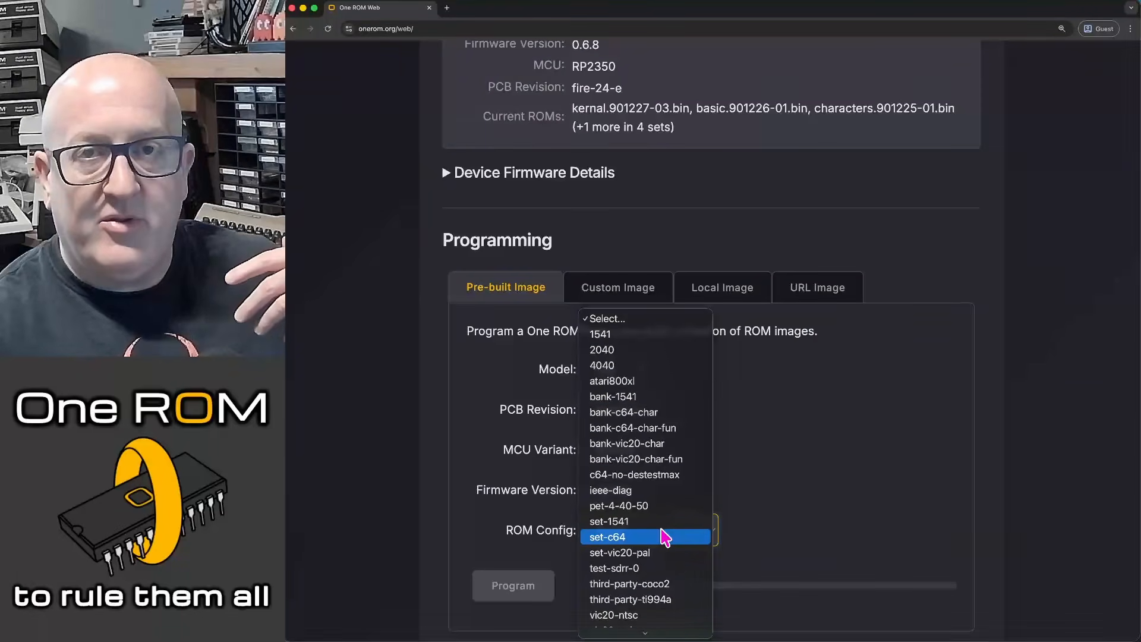
scroll(664, 537, down, 1)
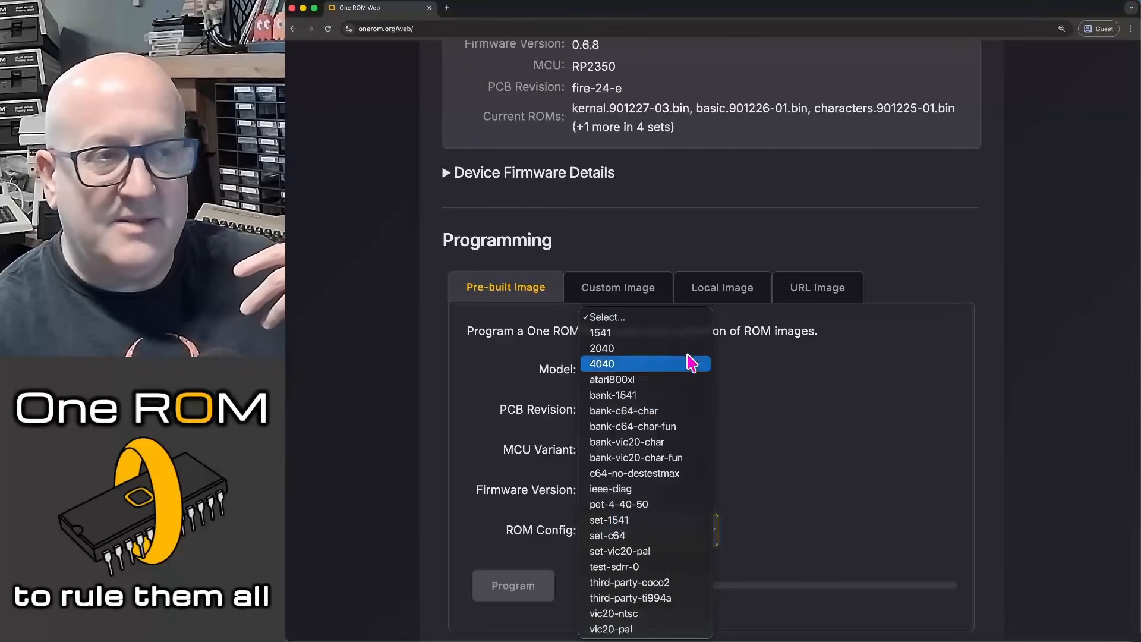
click(648, 297)
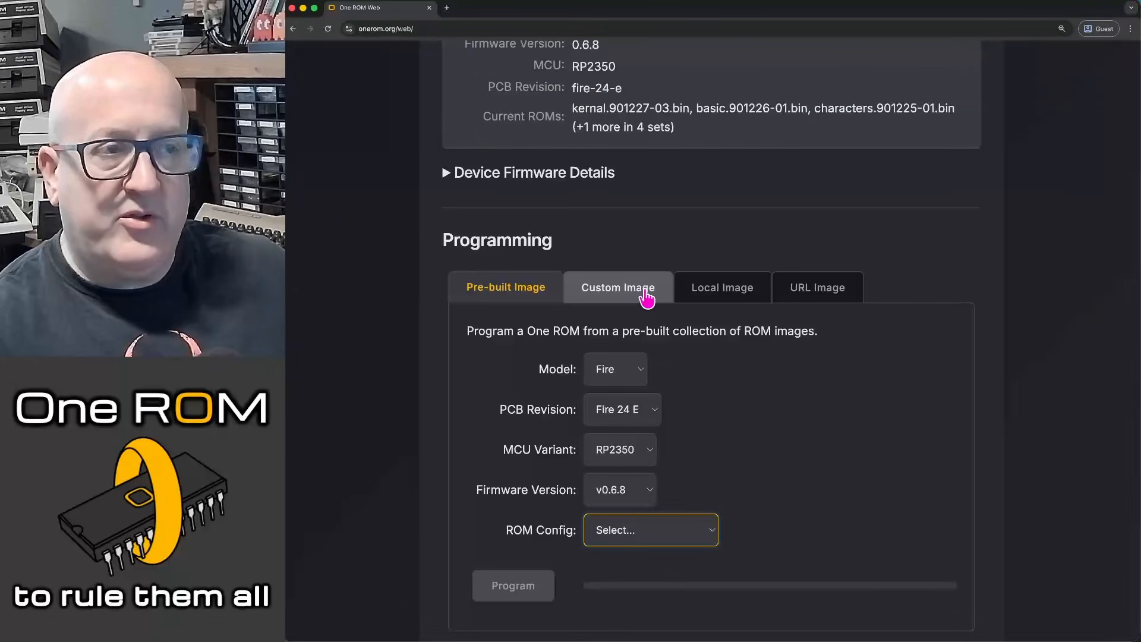
Switch to programming a custom image, review its device configuration and choose firmware version v0.6.8.
click(647, 296)
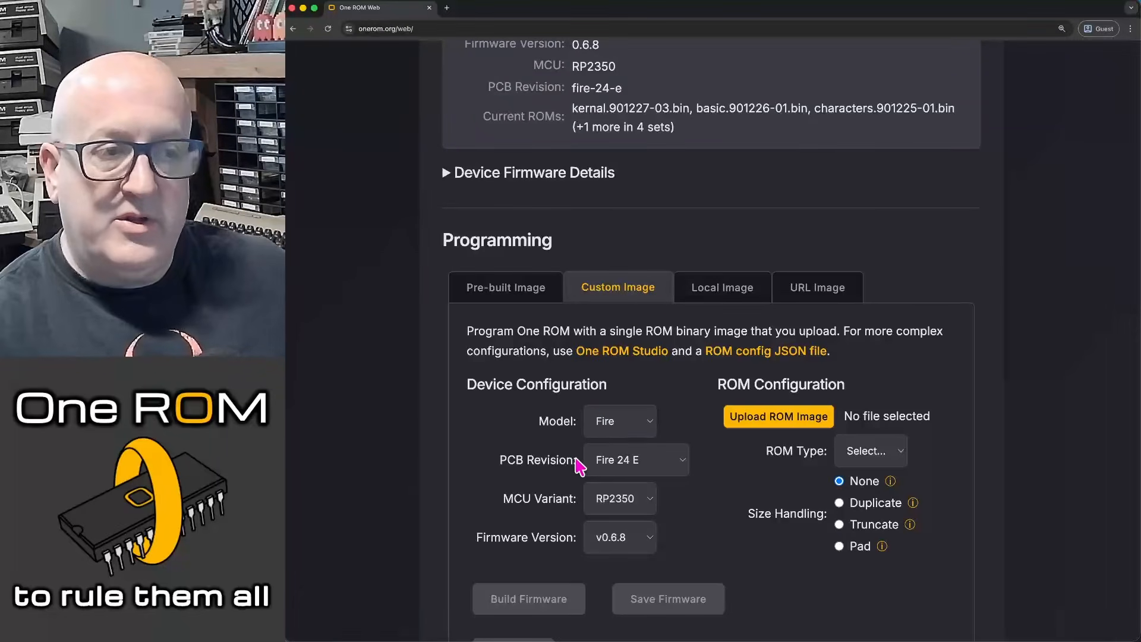
drag(466, 382, 650, 537)
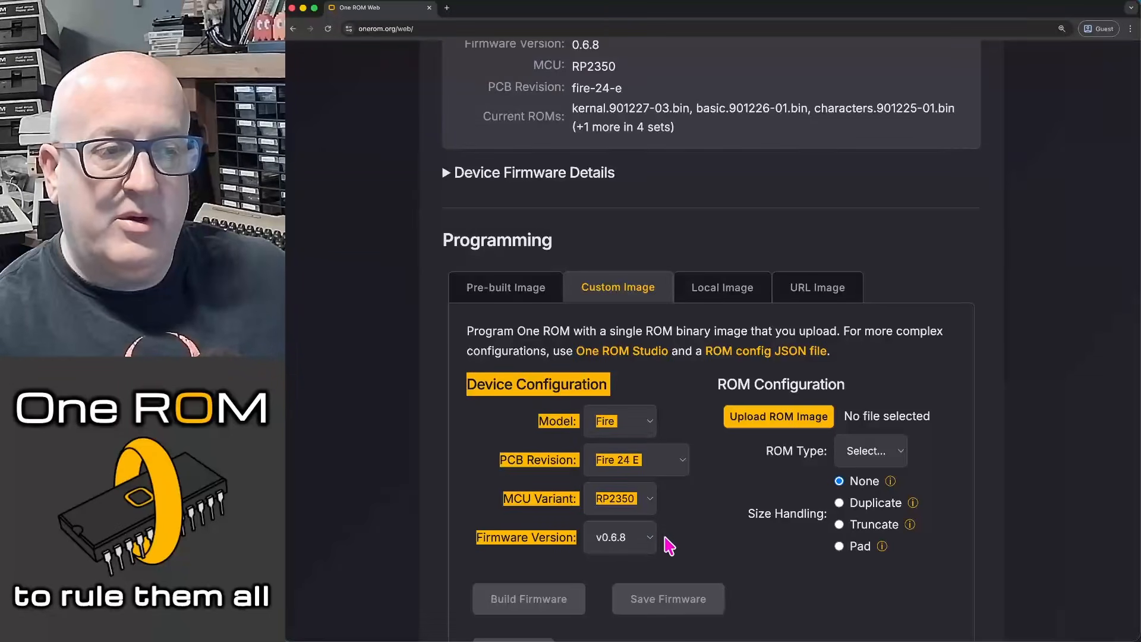
click(663, 539)
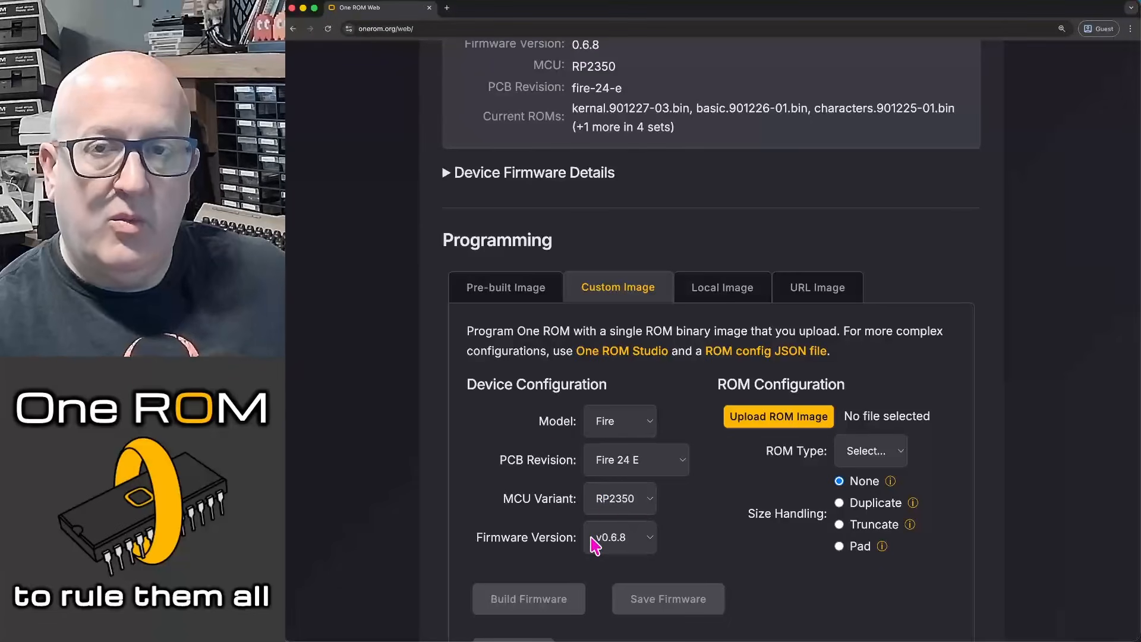
click(633, 538)
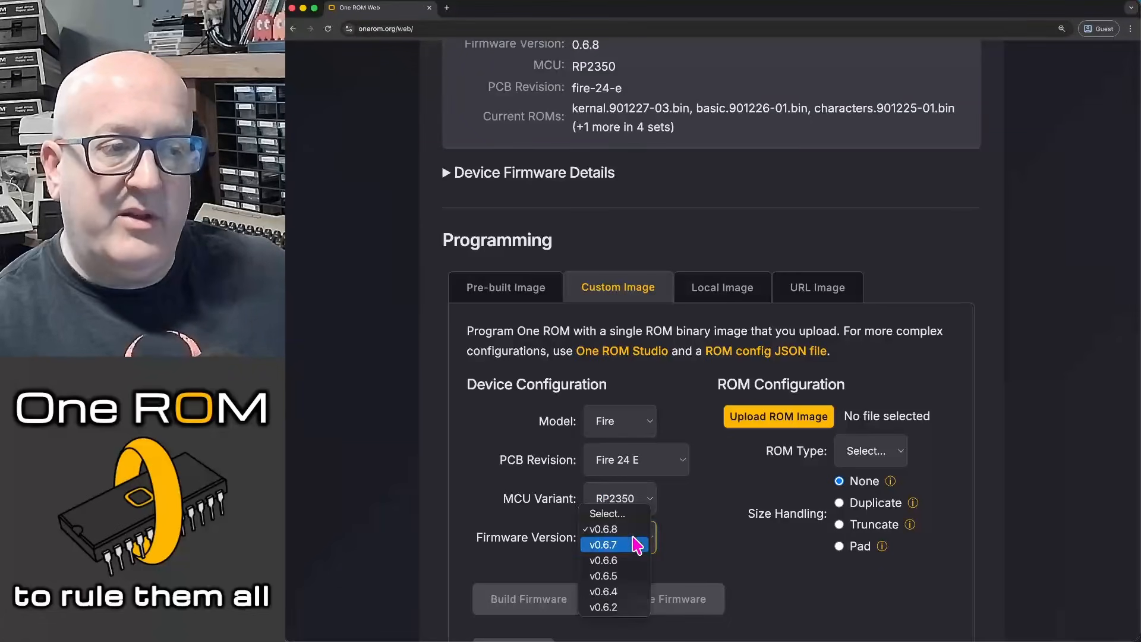
click(631, 531)
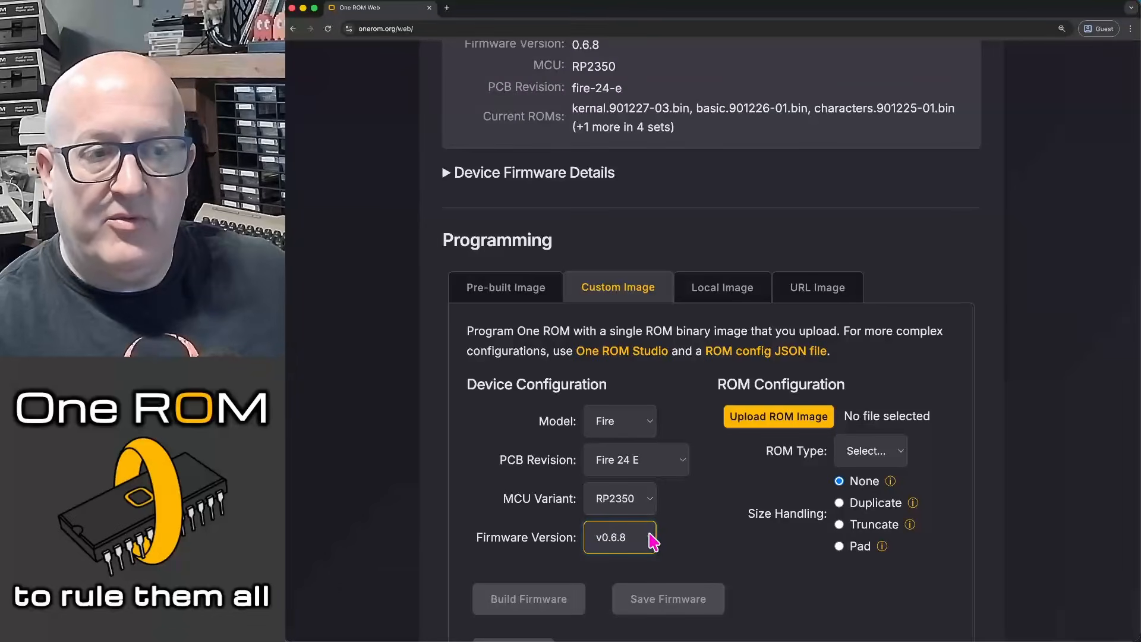
Upload basic.bin from the temp folder as the custom ROM image.
click(784, 419)
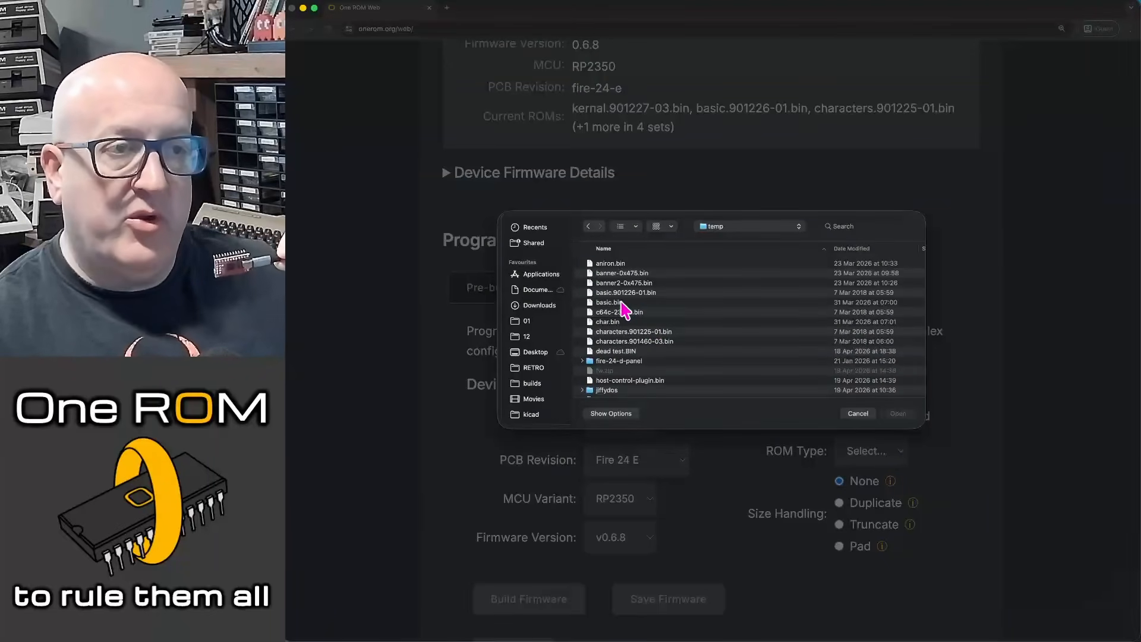
click(620, 302)
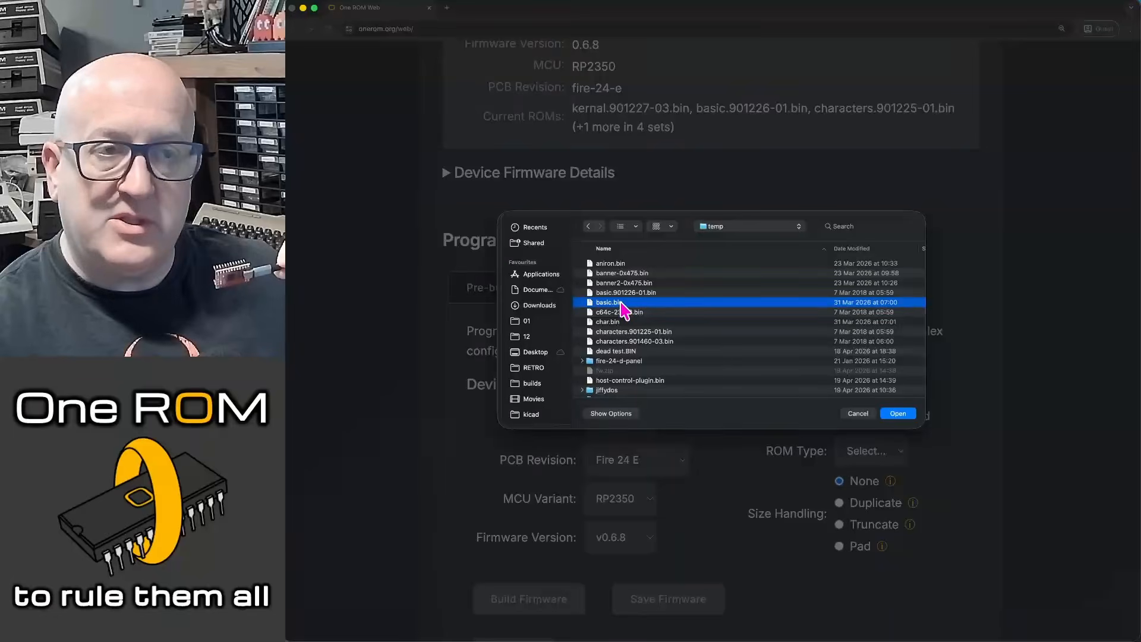
click(894, 415)
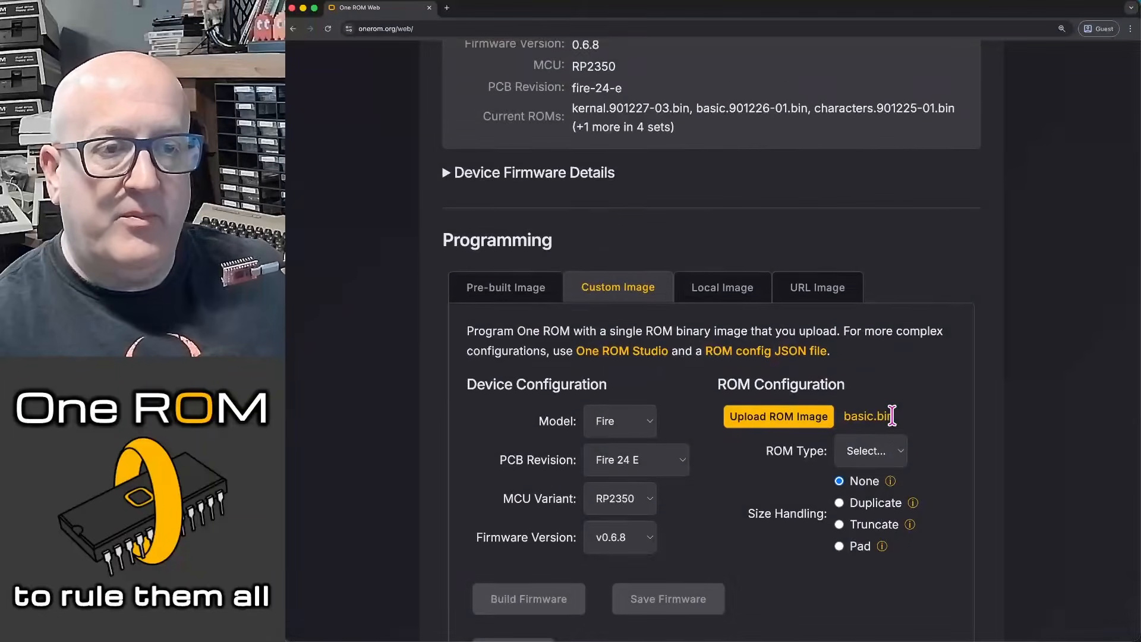
Set the ROM type of the uploaded image to 2364.
scroll(891, 416, down, 1)
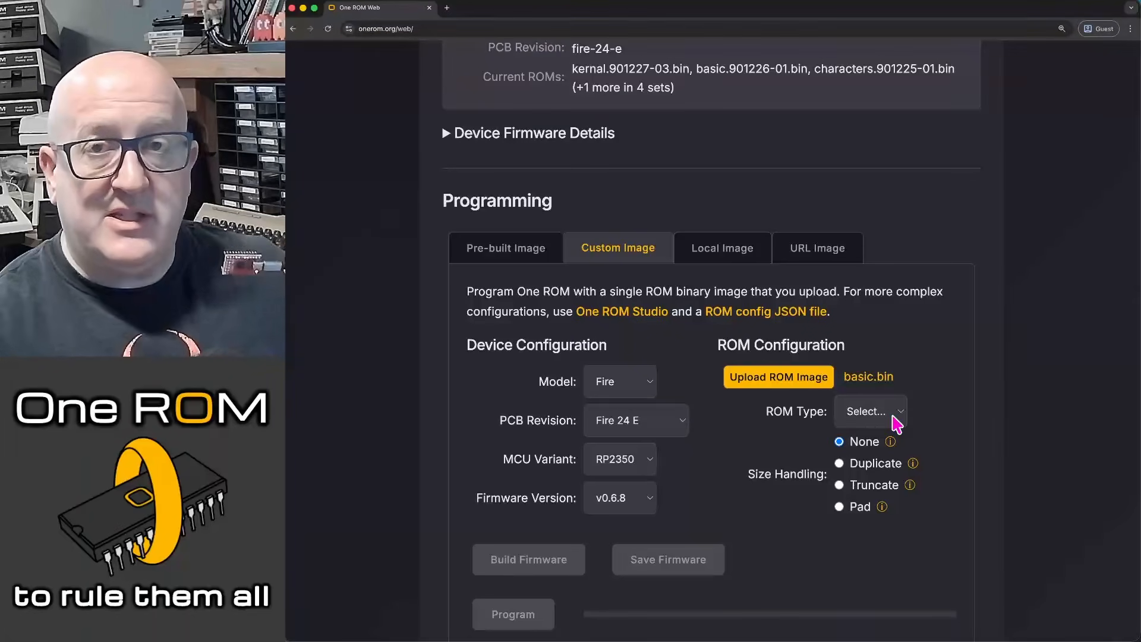
click(897, 424)
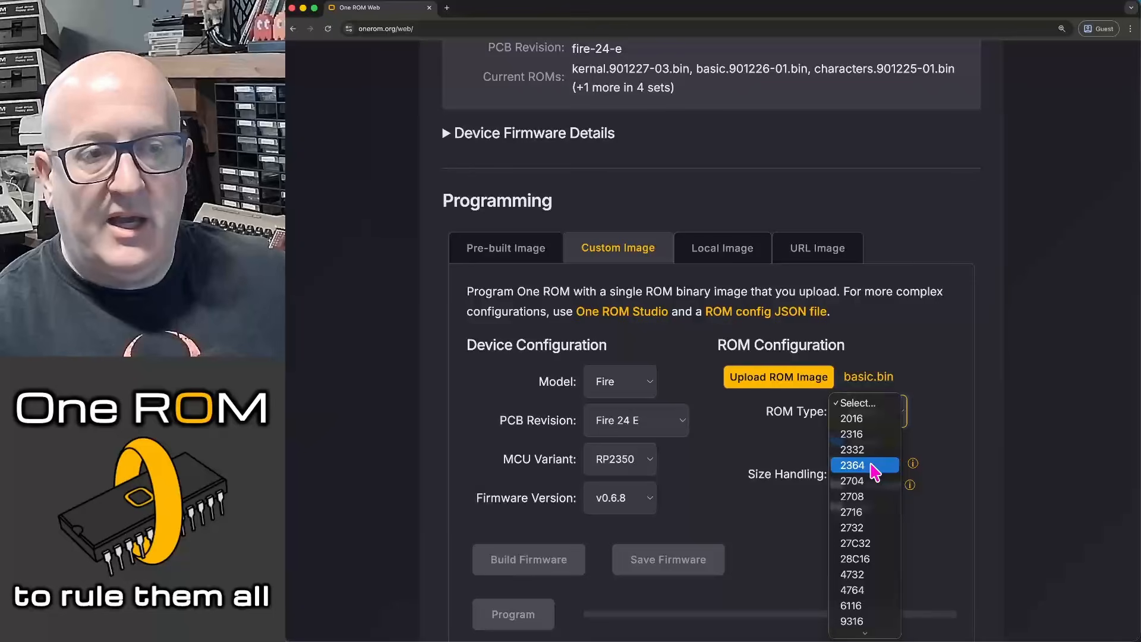
scroll(874, 472, down, 1)
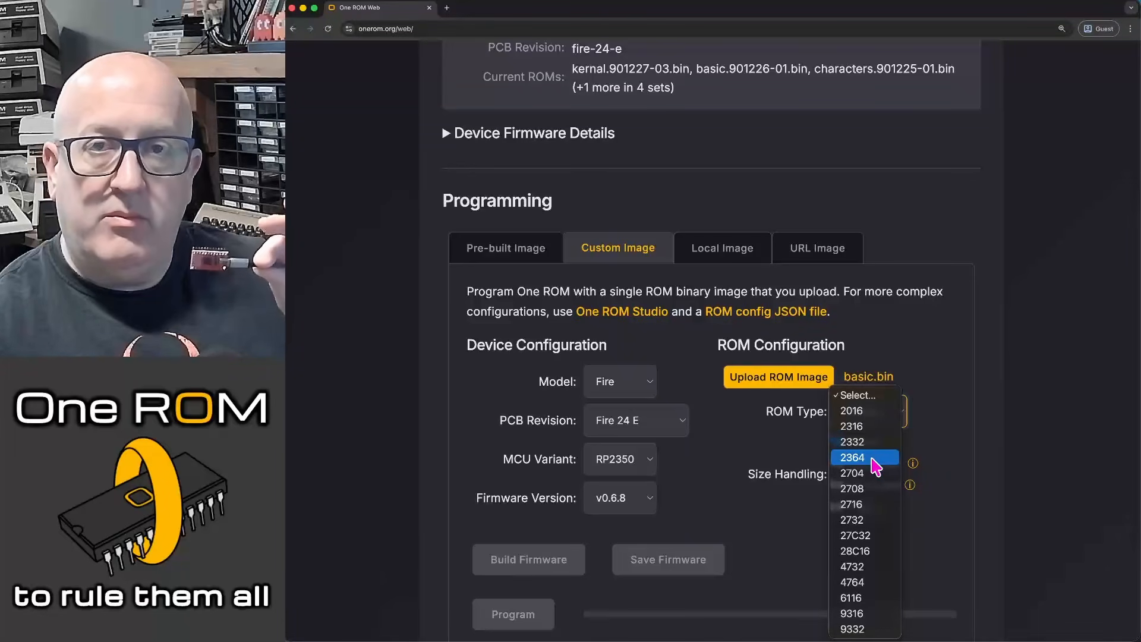
click(874, 468)
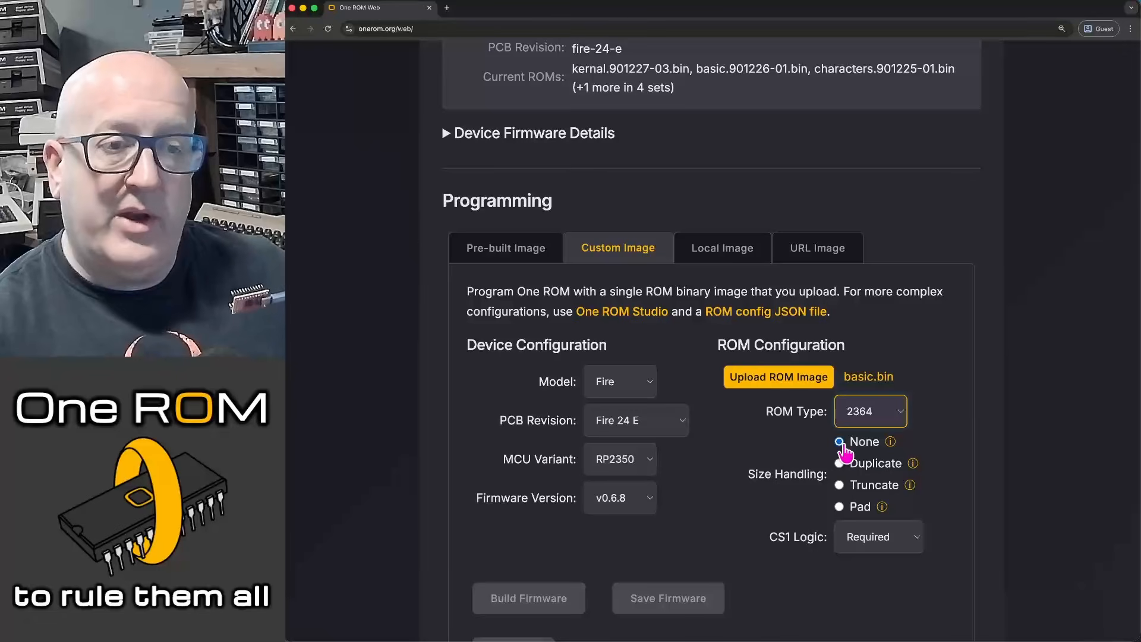
Try the Duplicate, Truncate and Pad size handling options and return to None.
click(840, 464)
click(840, 486)
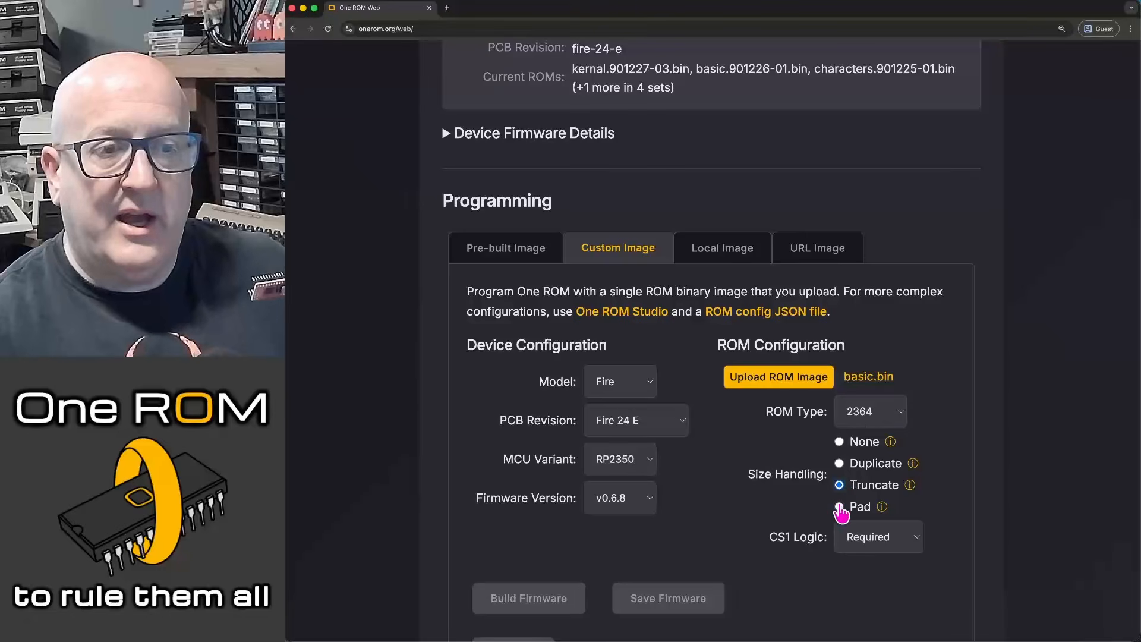
click(839, 507)
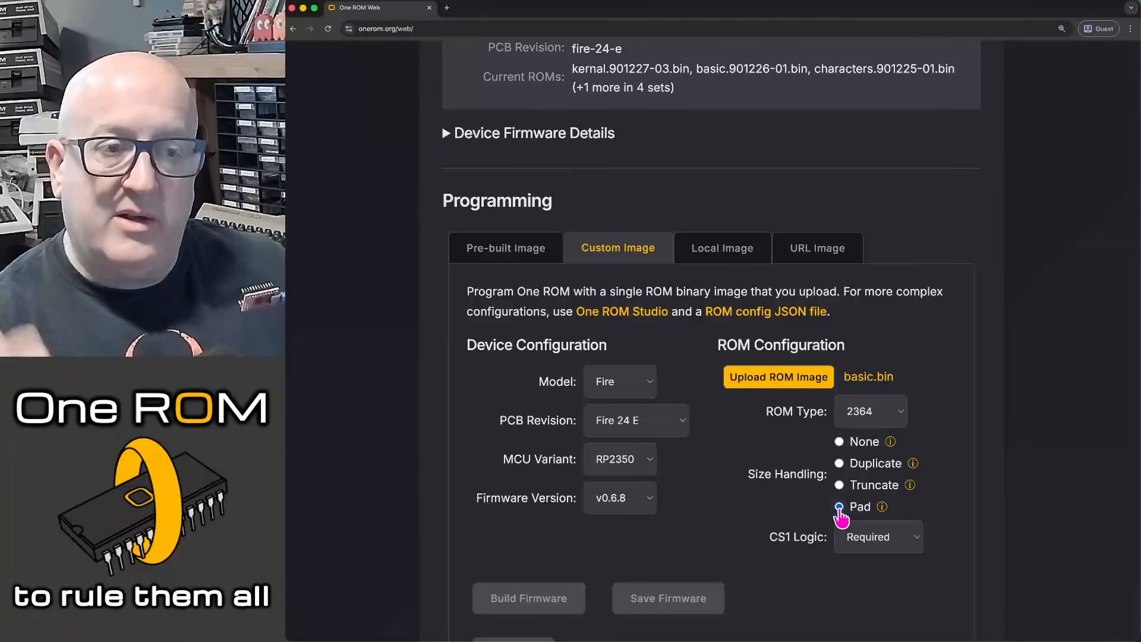
click(840, 442)
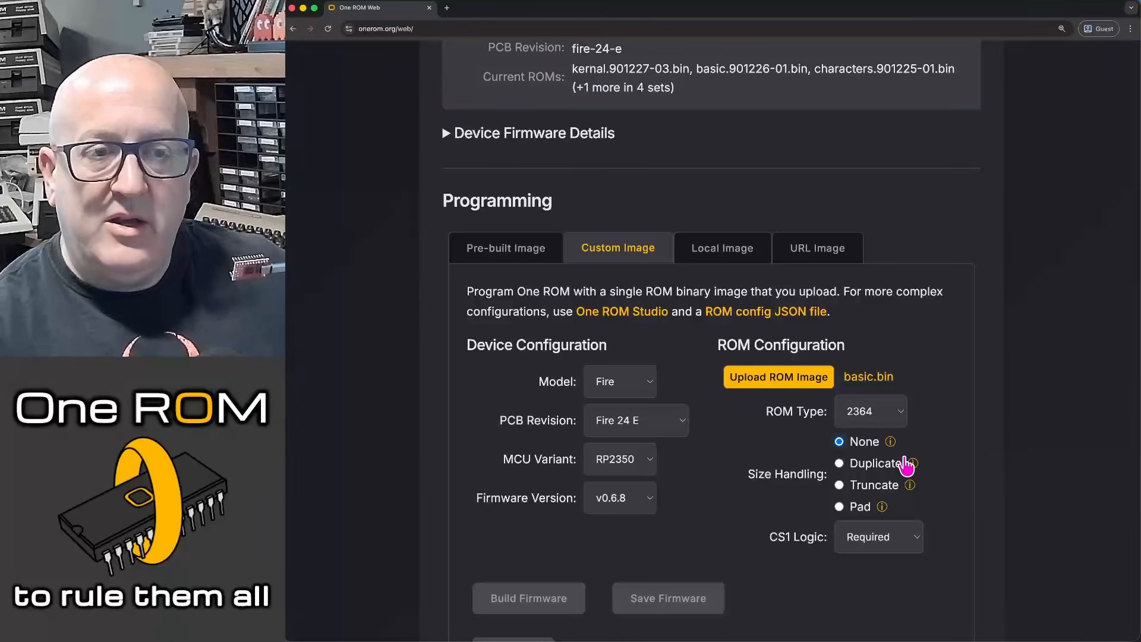
mouse_move(911, 461)
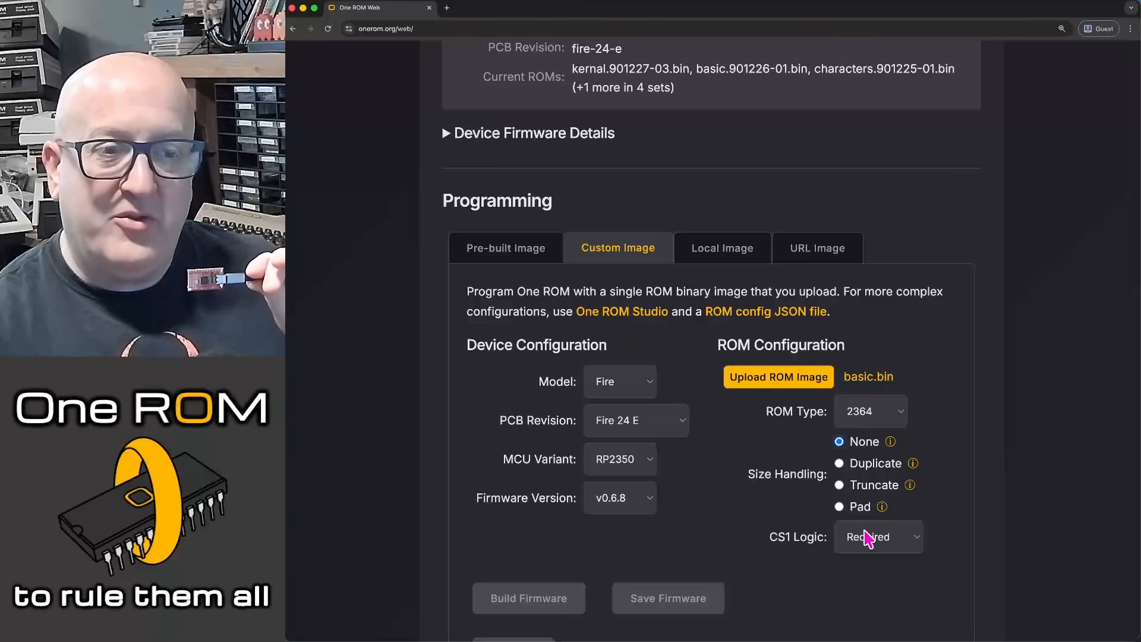
Set the CS1 logic of the 2364 ROM to Active Low.
click(865, 536)
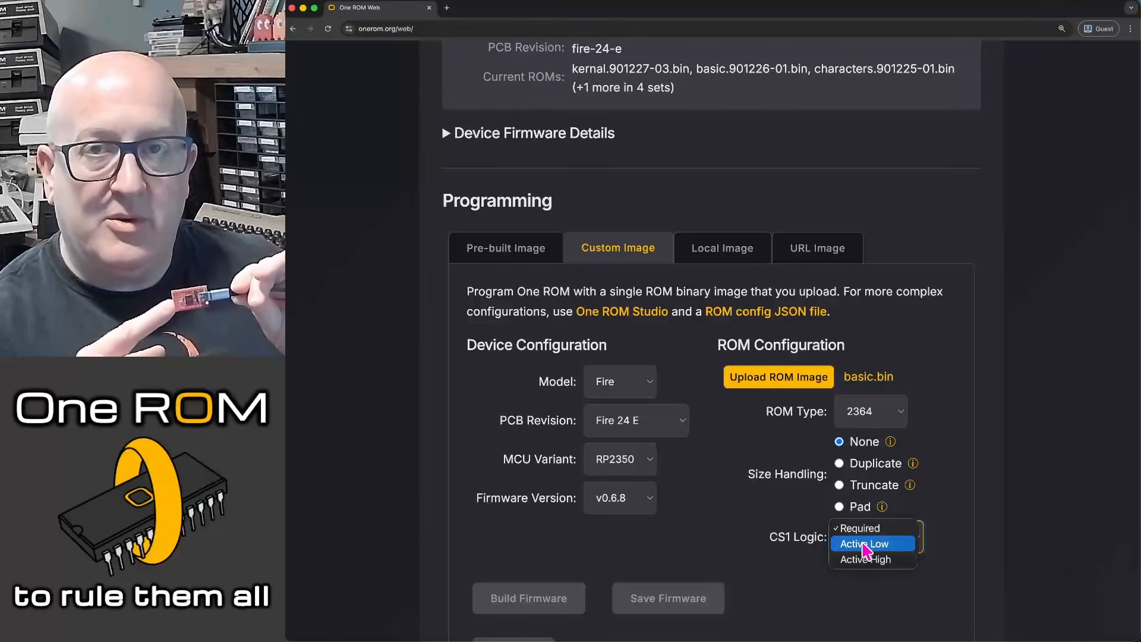
click(865, 543)
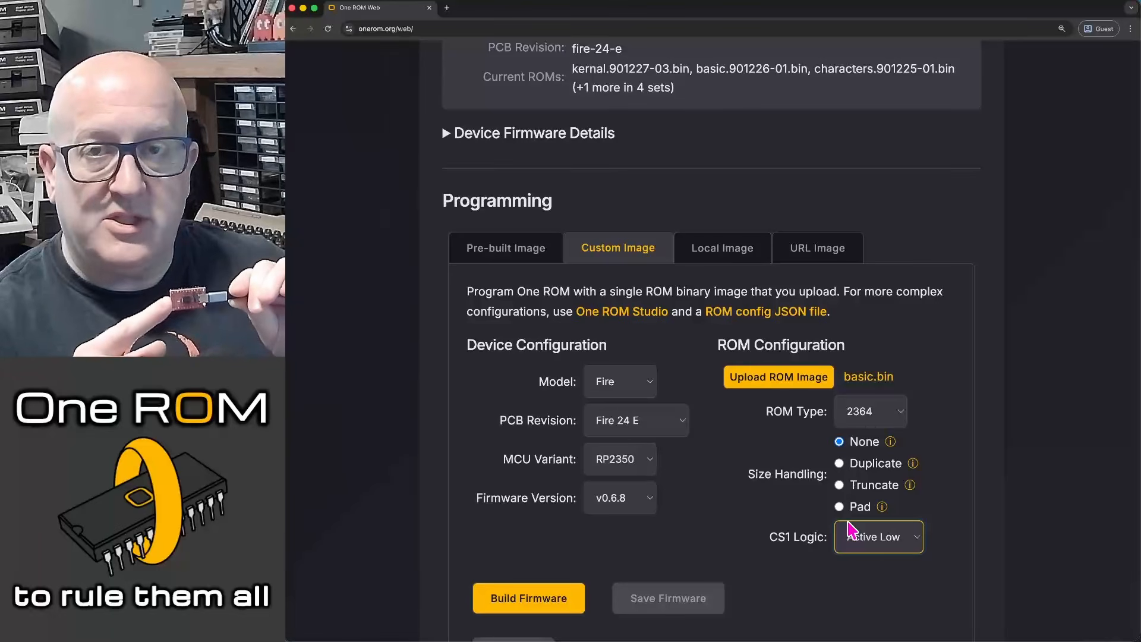
Build the firmware from basic.bin and program it onto the connected One ROM.
scroll(851, 529, down, 2)
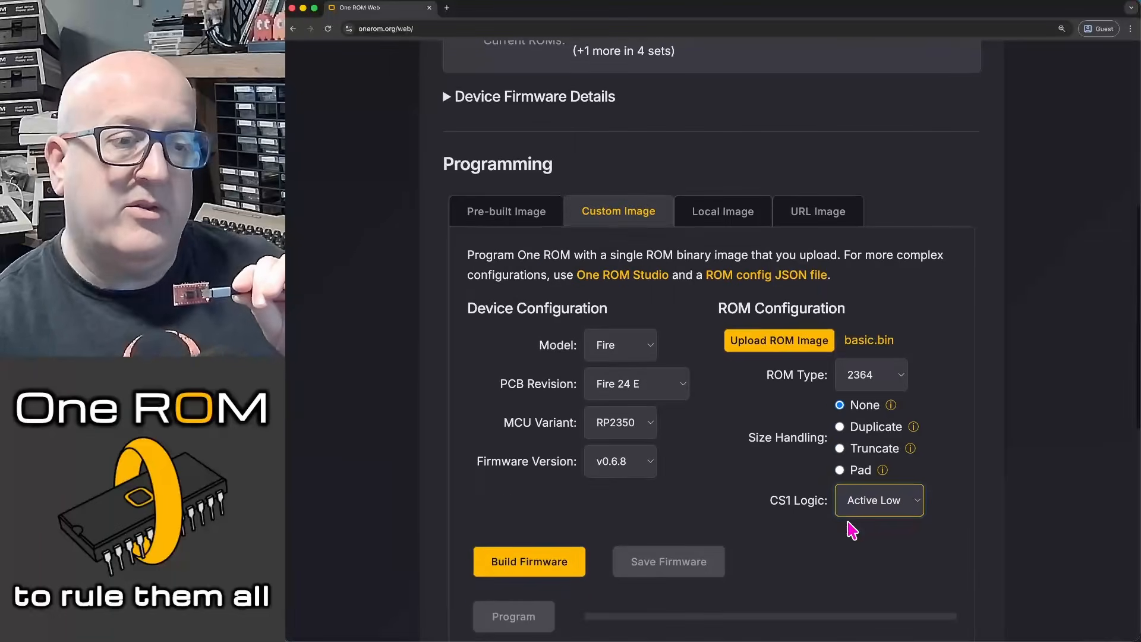
click(556, 534)
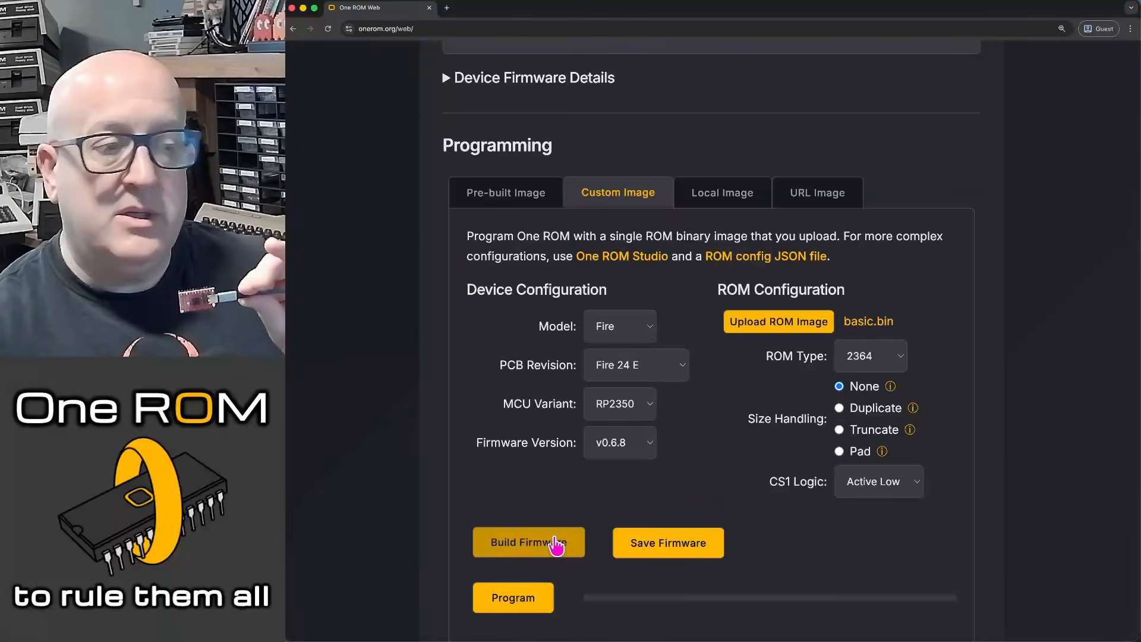
click(513, 596)
scroll(516, 606, down, 3)
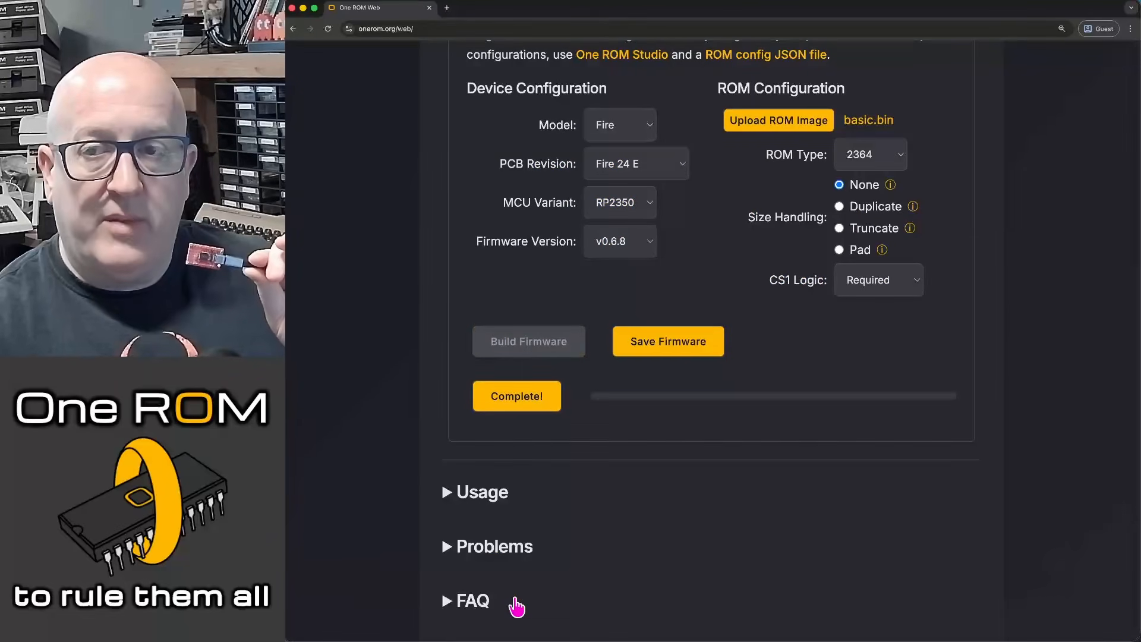
Check the reprogrammed device's status, firmware version and current ROMs in the device information.
scroll(516, 607, up, 5)
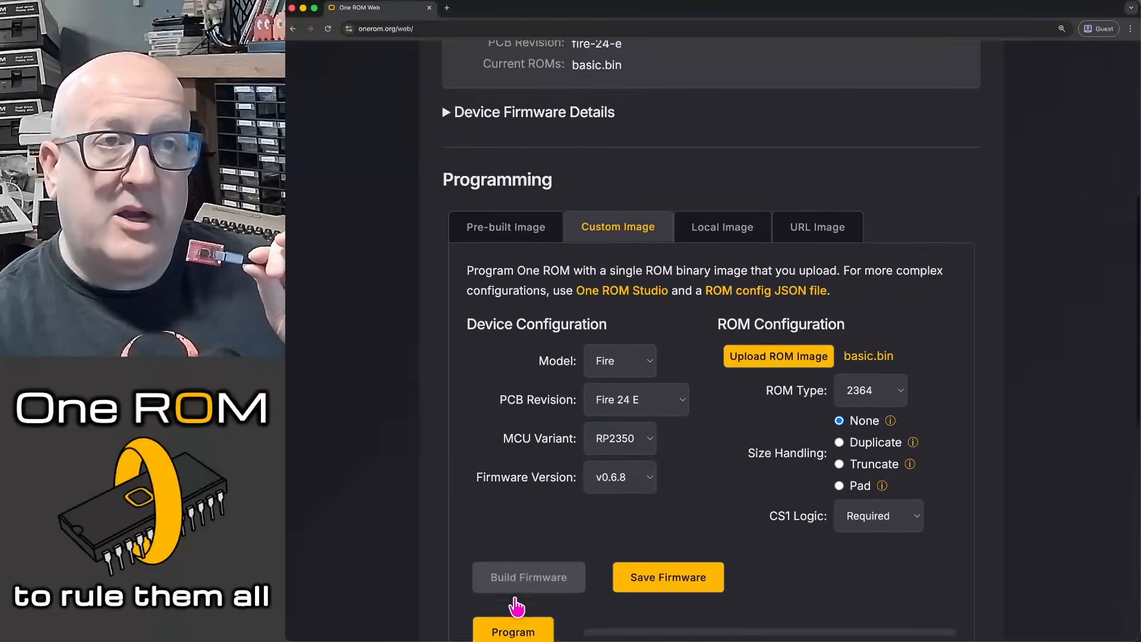
scroll(514, 596, up, 4)
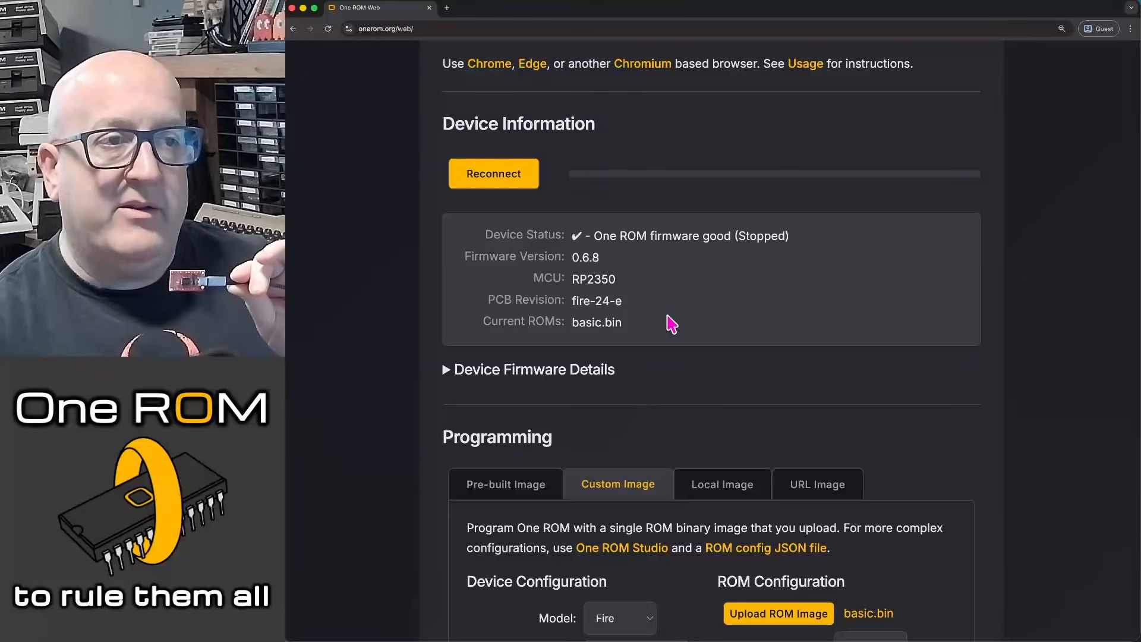
drag(593, 235, 703, 235)
drag(602, 257, 572, 257)
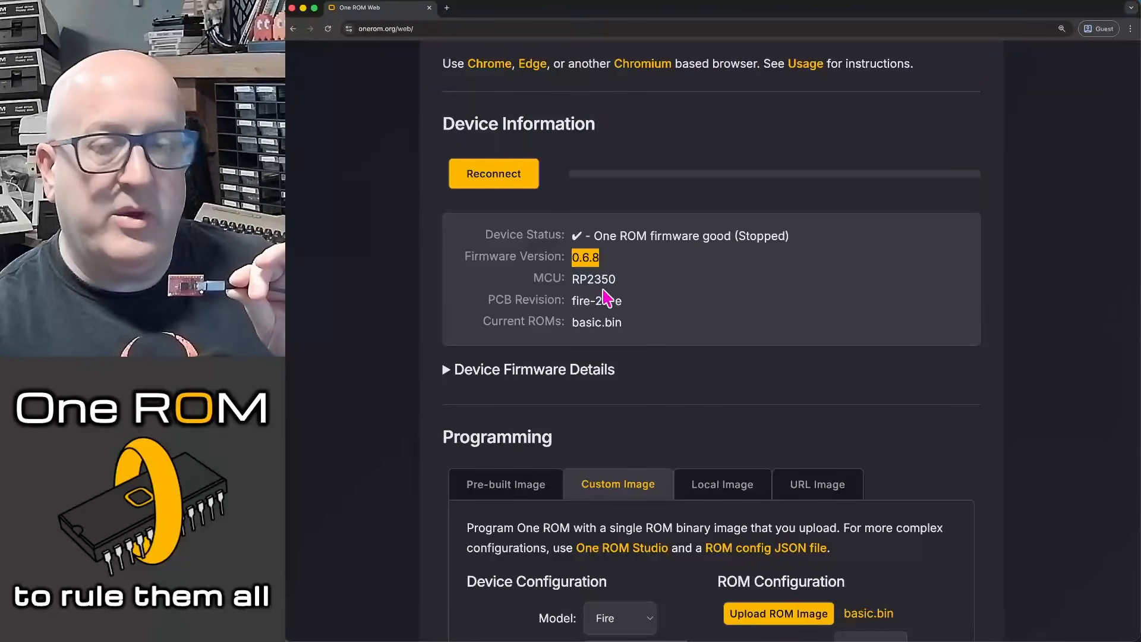
drag(621, 321, 487, 323)
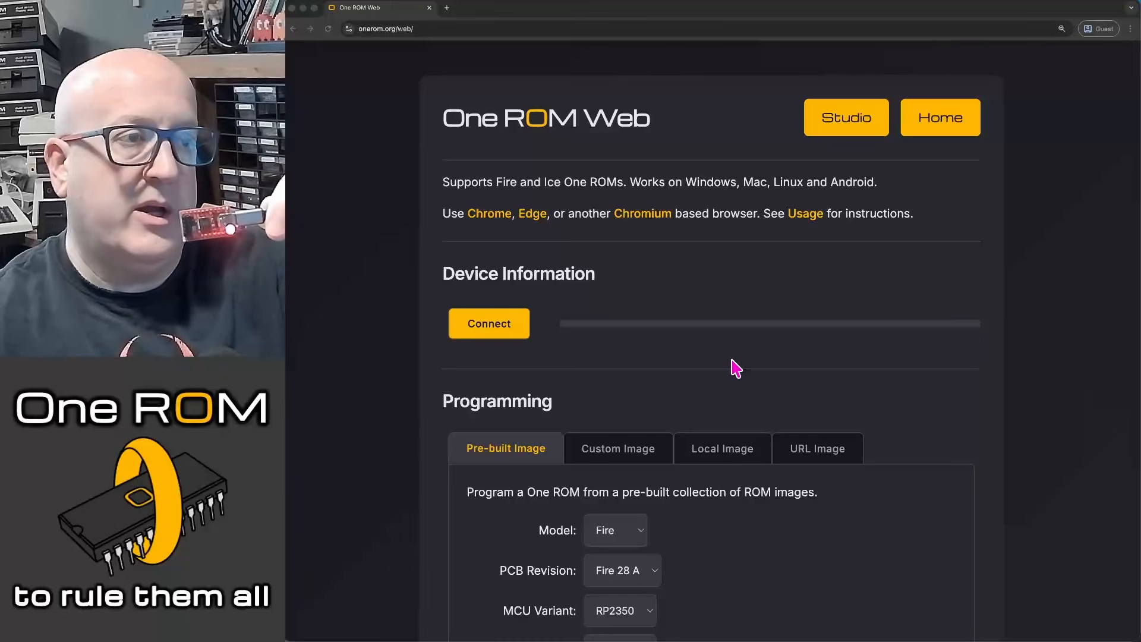
Connect to the One ROM device and review its running status, firmware version and current ROMs.
click(492, 327)
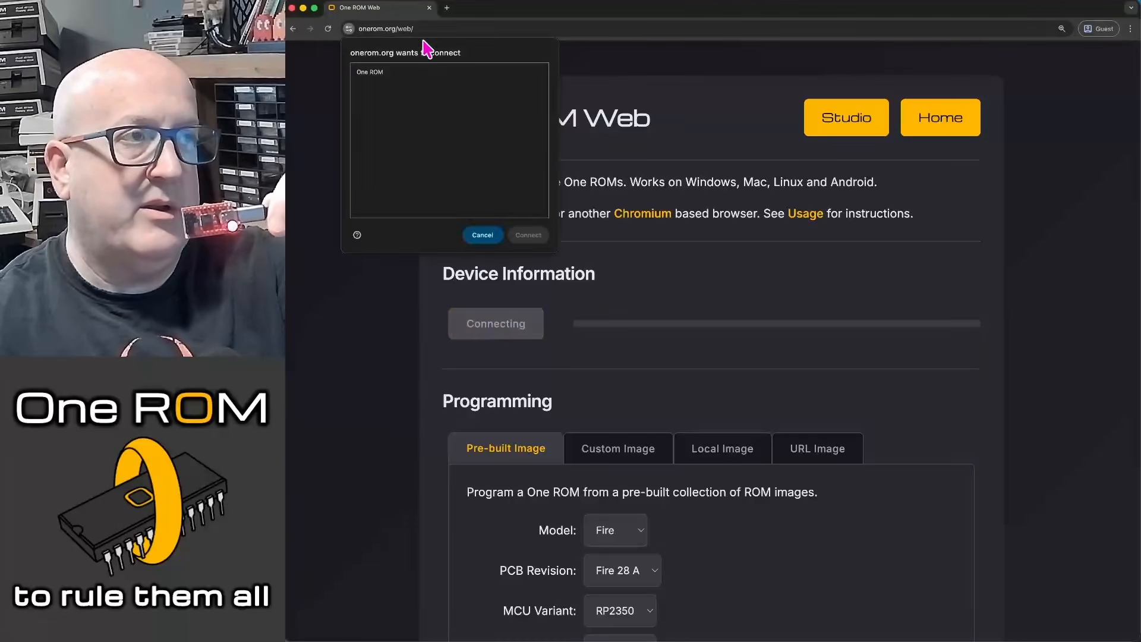
click(386, 74)
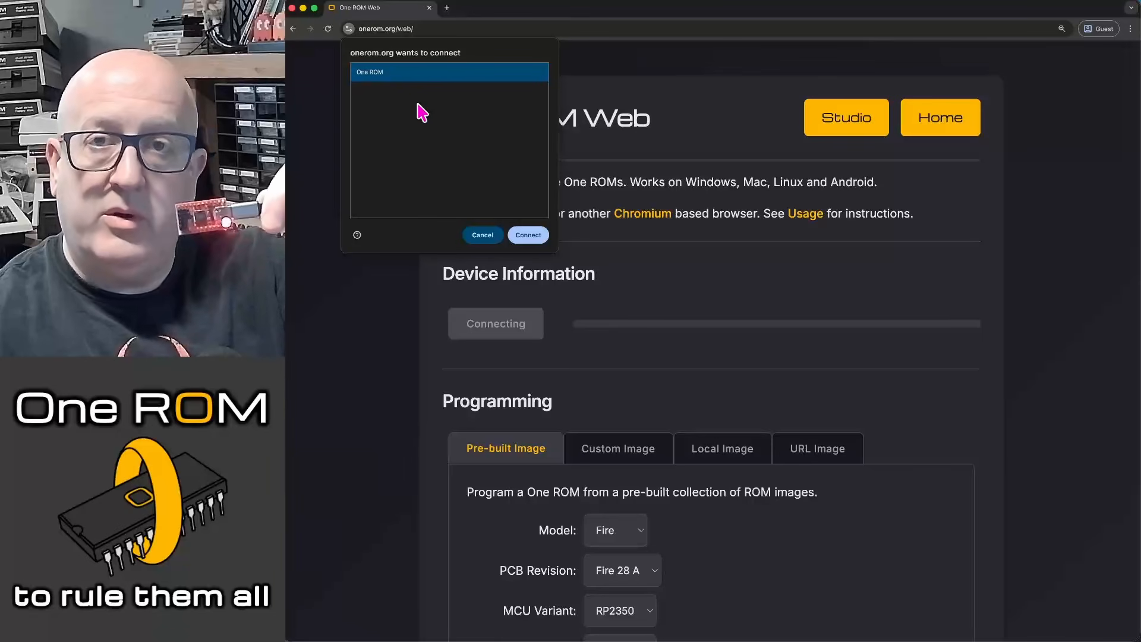
click(528, 236)
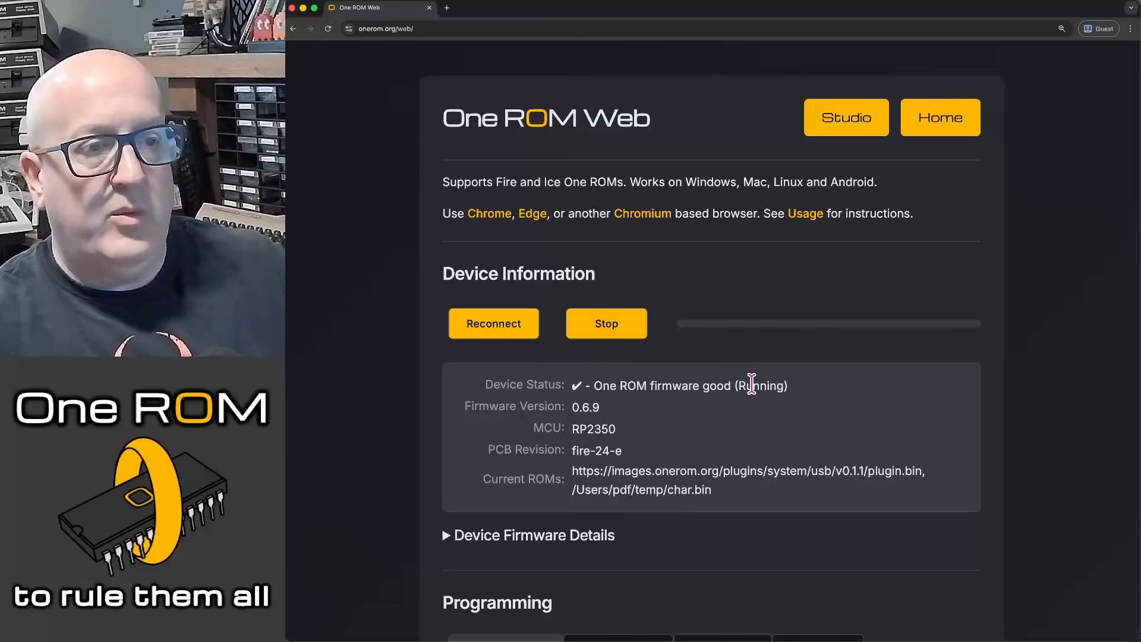
drag(784, 385, 737, 386)
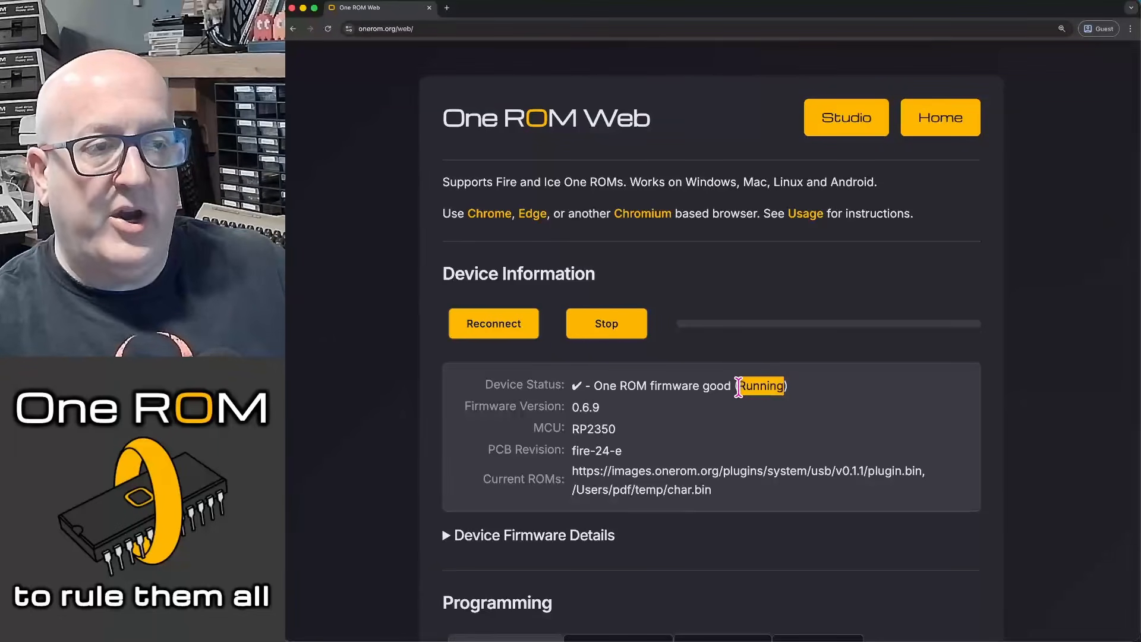
drag(605, 413, 571, 410)
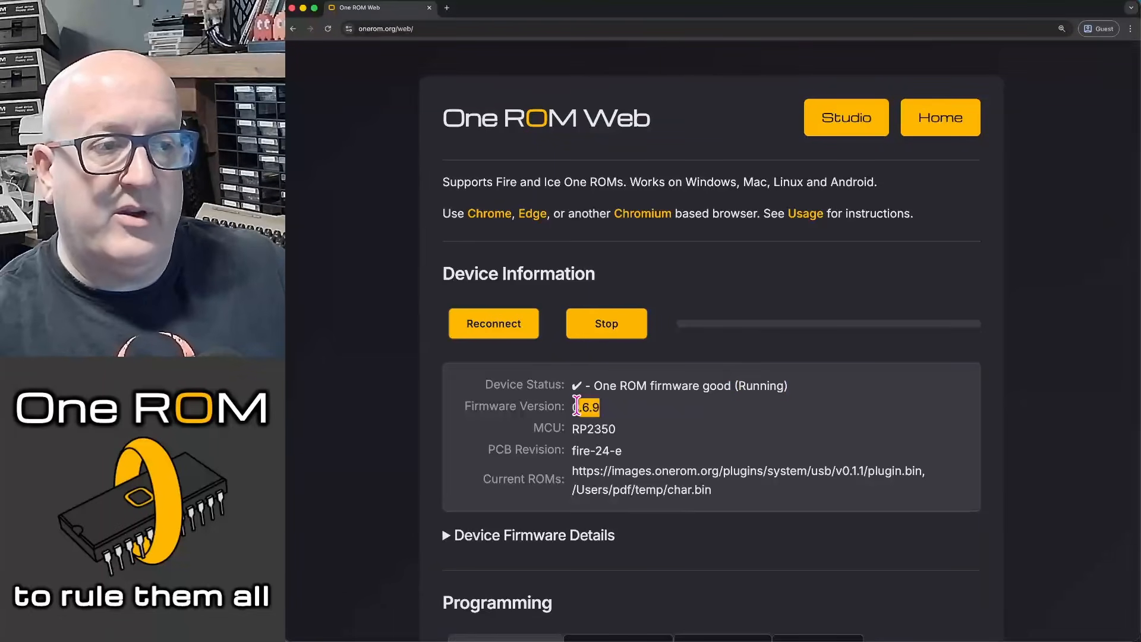
drag(720, 501, 471, 479)
drag(716, 499, 573, 492)
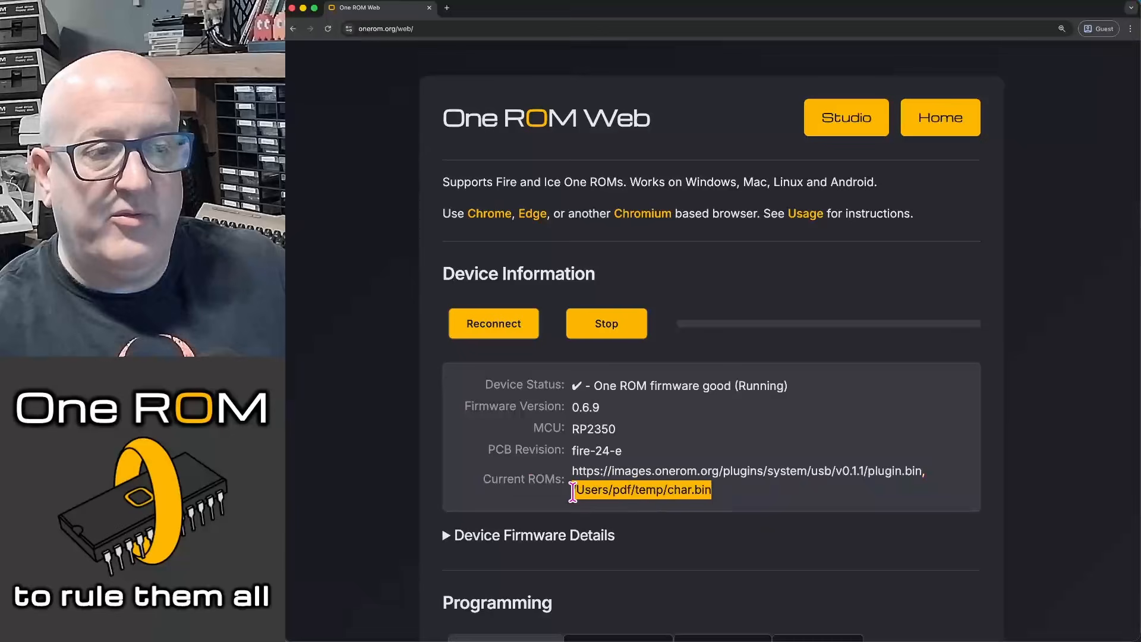
Upload char.bin from the temp folder as the custom ROM image.
scroll(690, 428, down, 7)
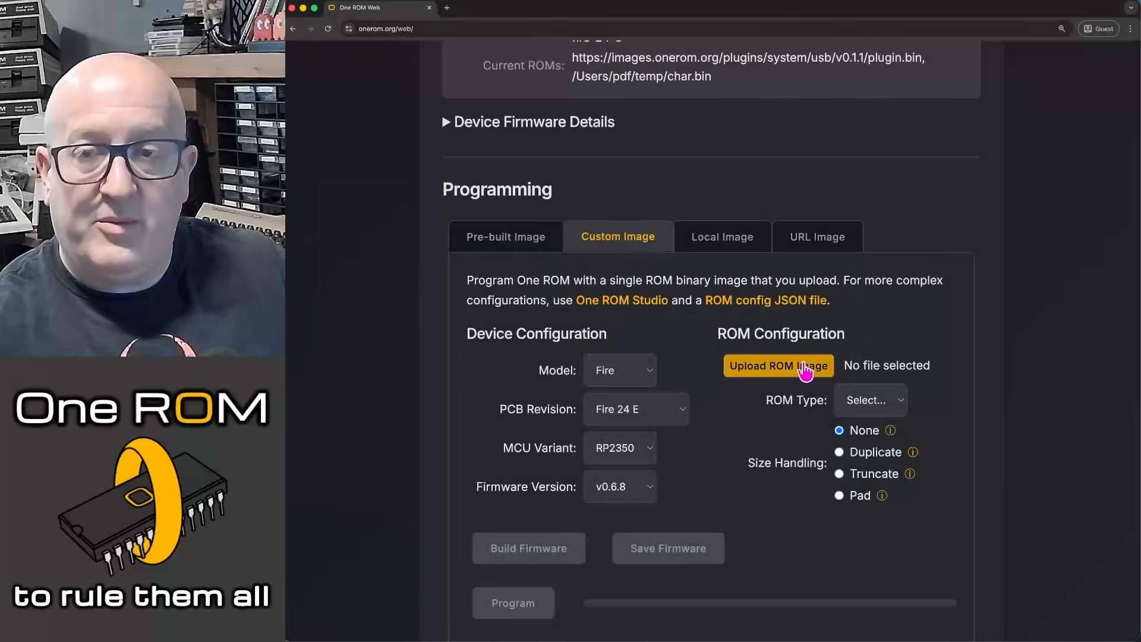
click(788, 367)
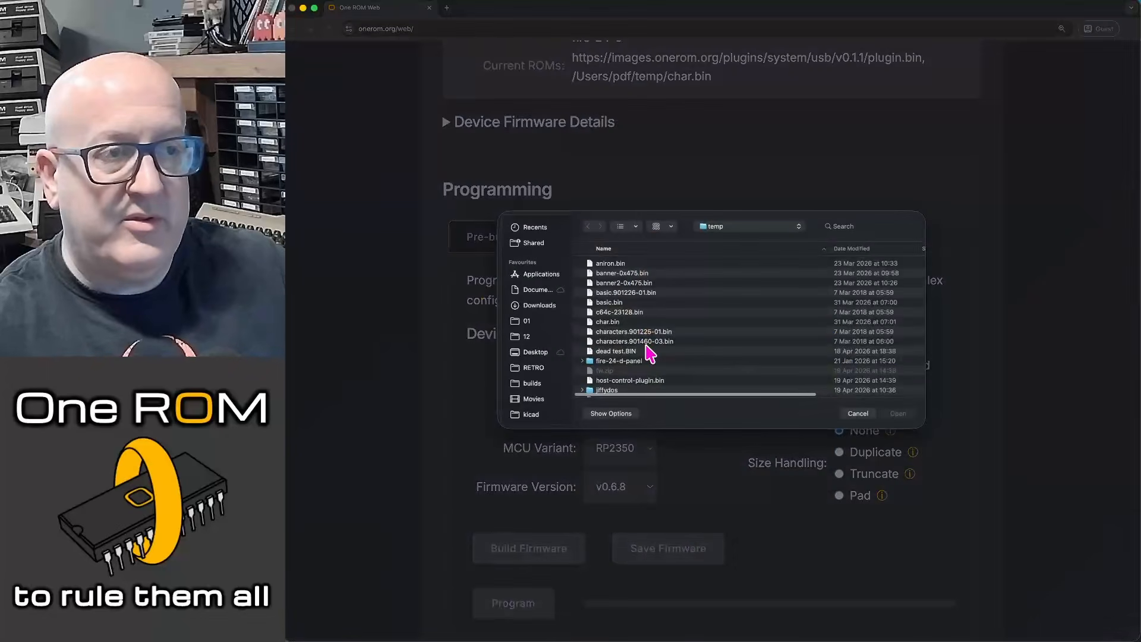
click(618, 322)
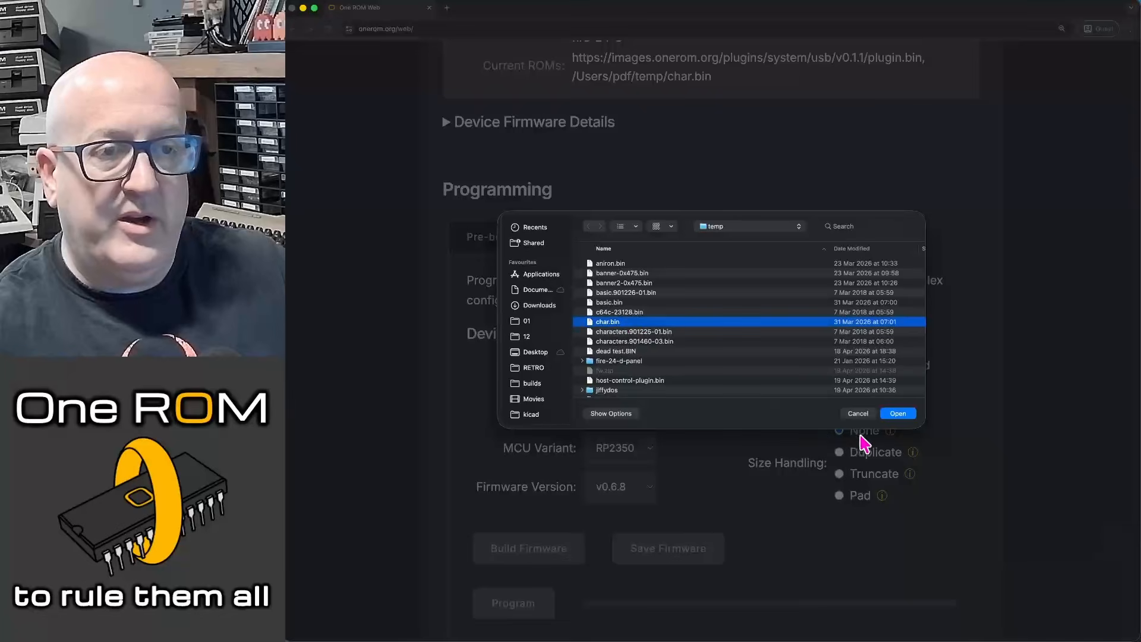
click(897, 413)
Set the ROM type to 2332 with CS1 logic Active Low and CS2 logic Active High.
click(886, 402)
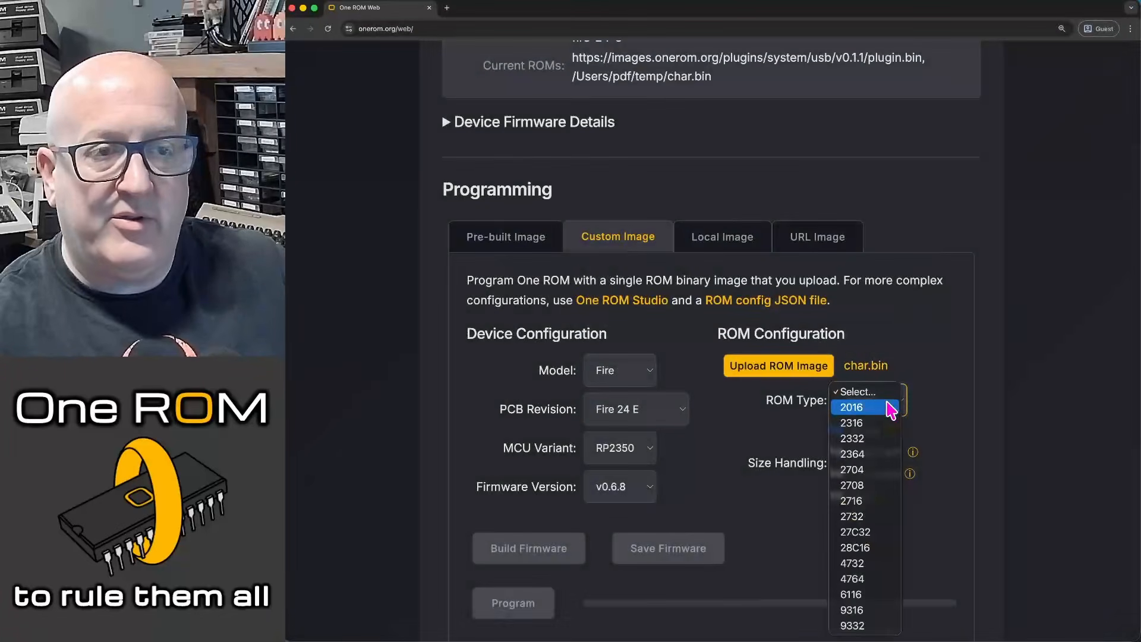
click(869, 438)
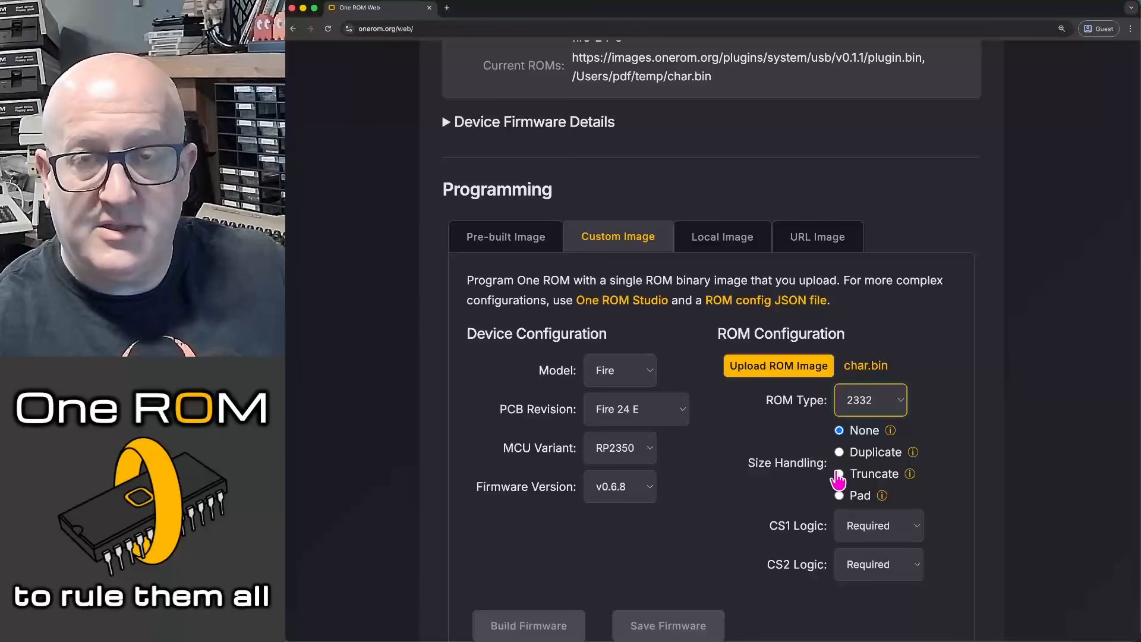
click(884, 525)
click(886, 533)
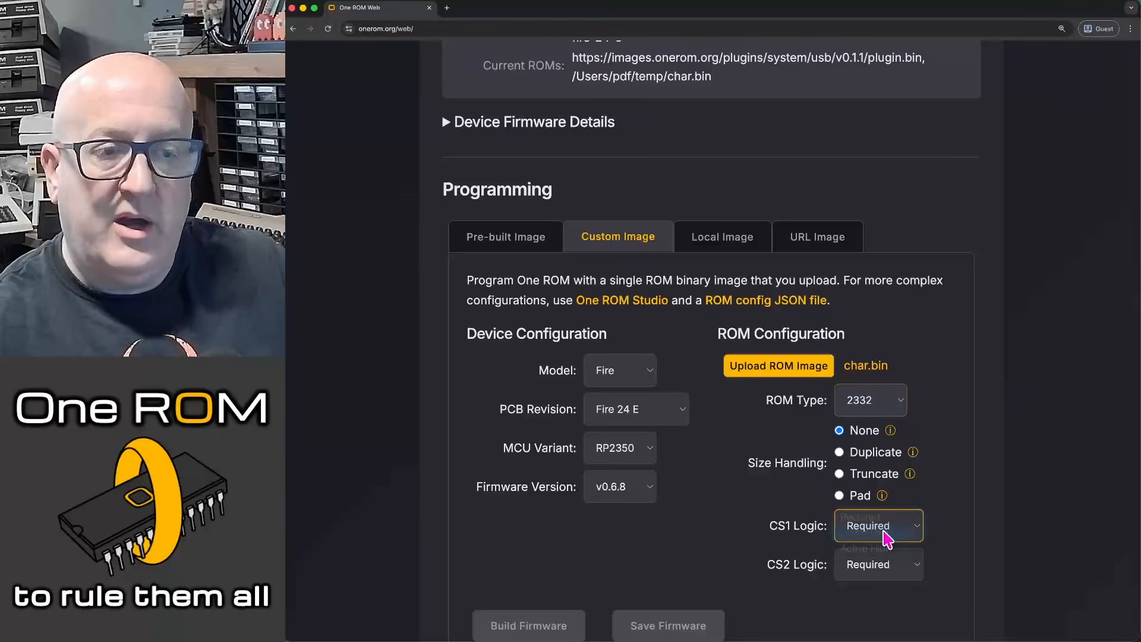
click(879, 564)
click(877, 587)
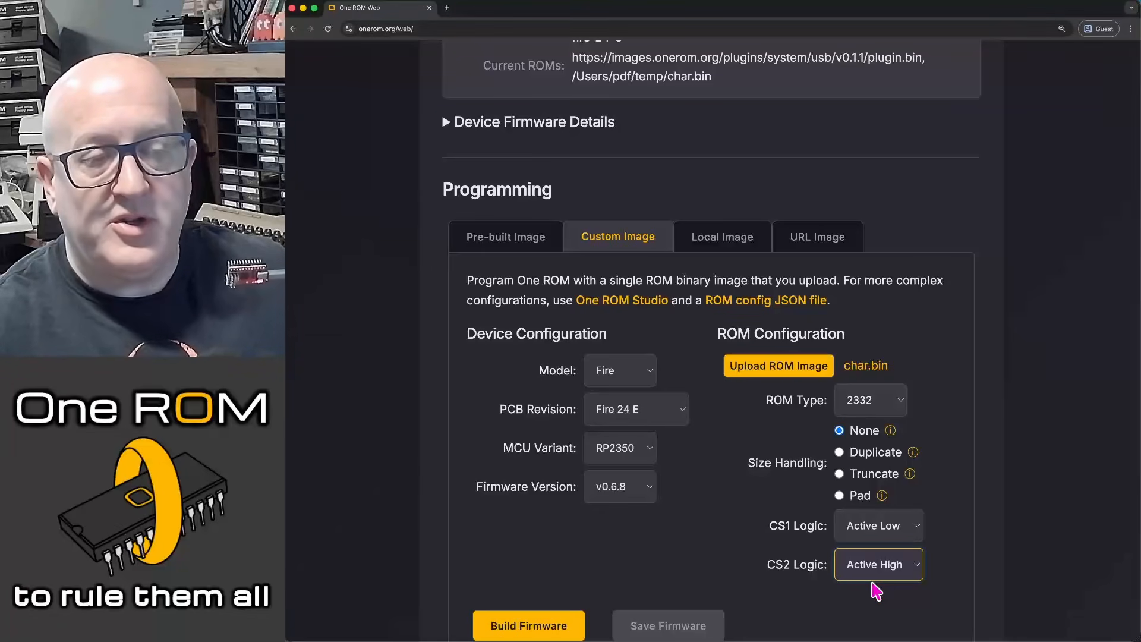
Build the firmware for the char.bin 2332 configuration.
scroll(855, 452, down, 1)
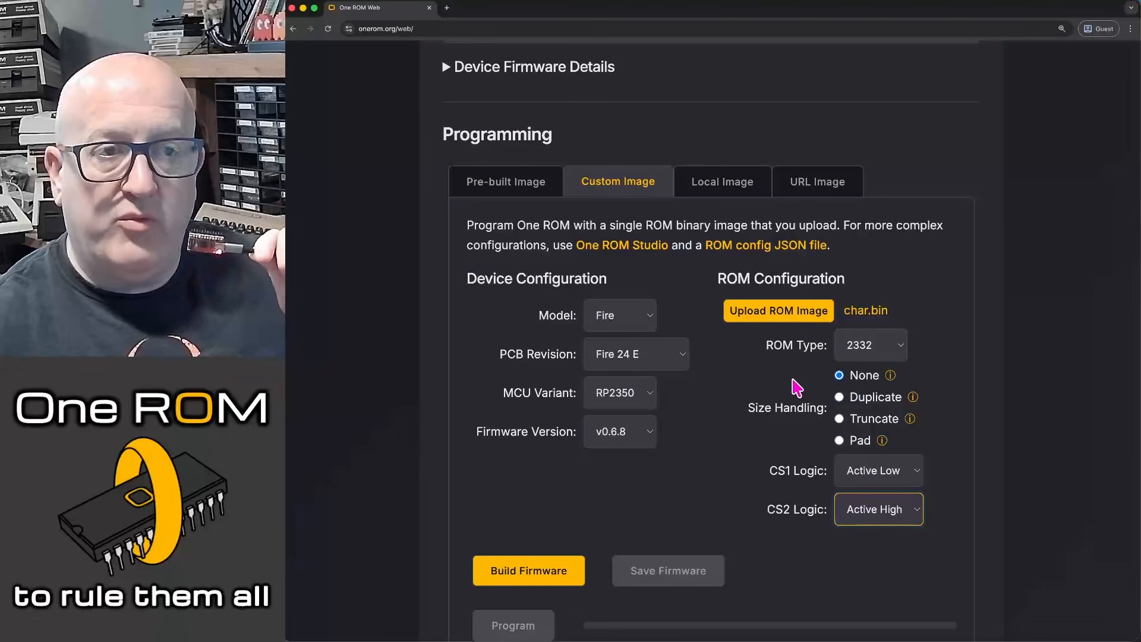
scroll(772, 387, down, 1)
click(544, 531)
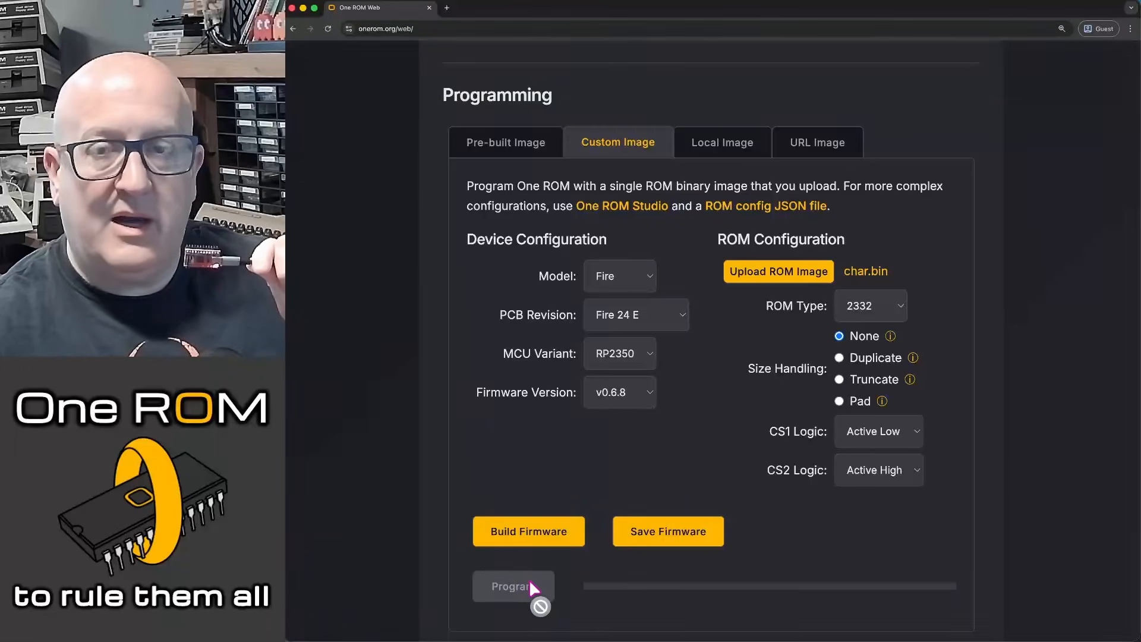
Stop the running One ROM, reconnect to it as RP2350 Boot and check its device status.
scroll(529, 583, up, 5)
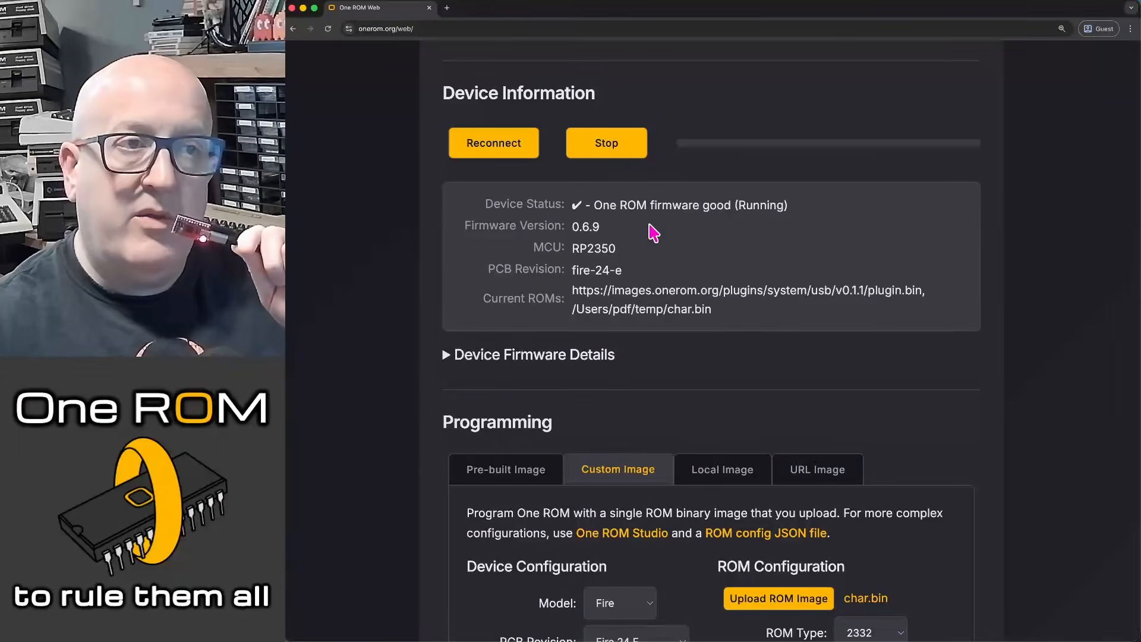
triple_click(609, 202)
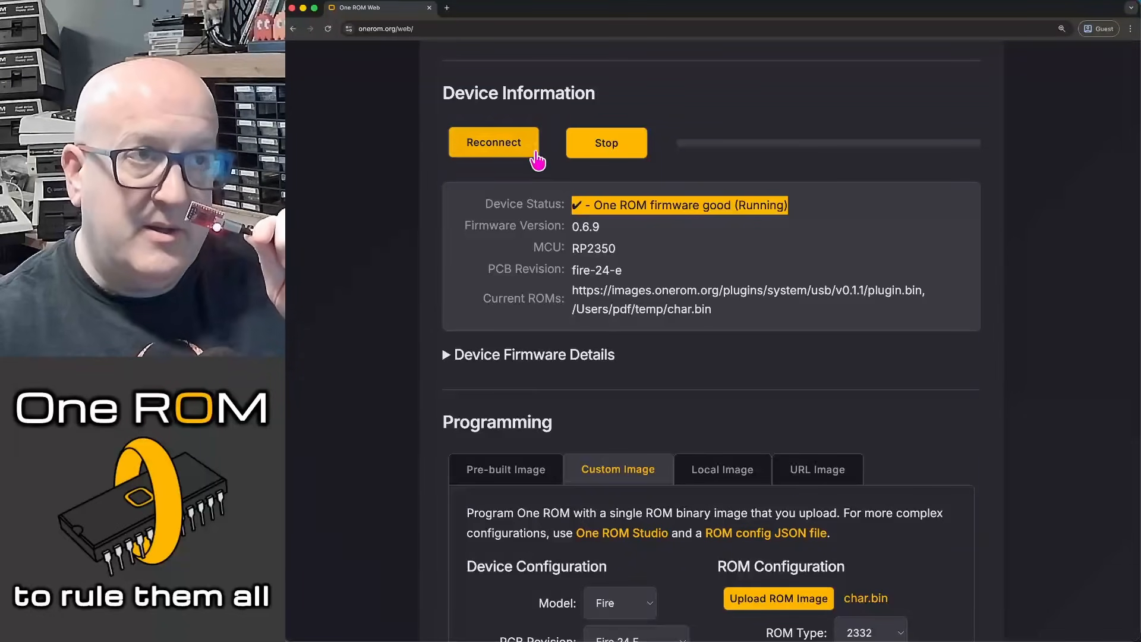
click(606, 155)
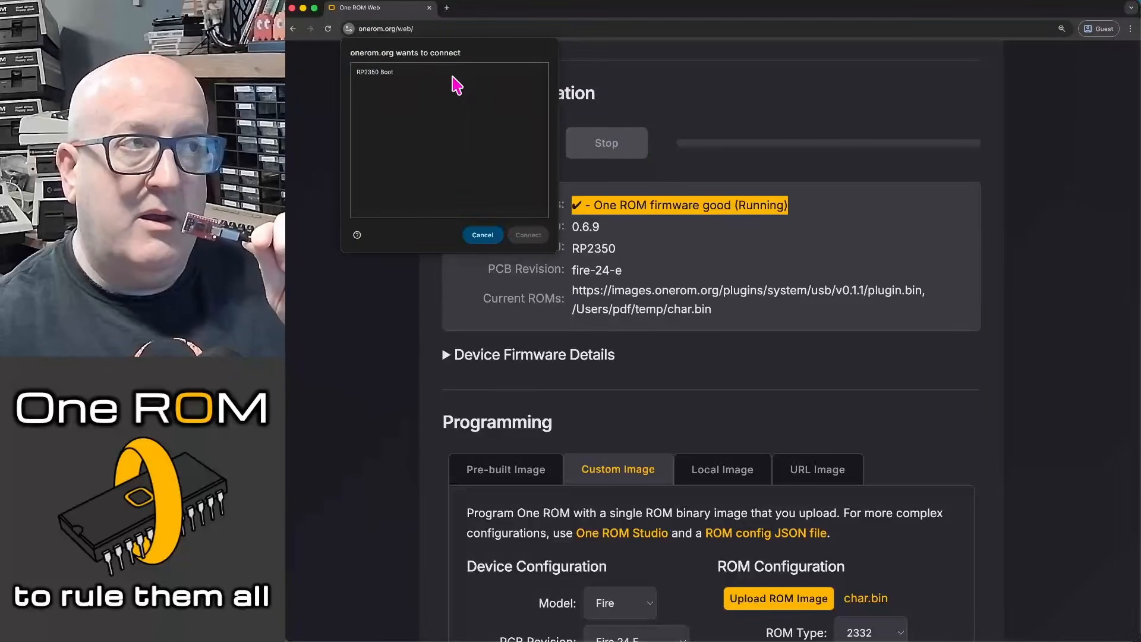
click(454, 84)
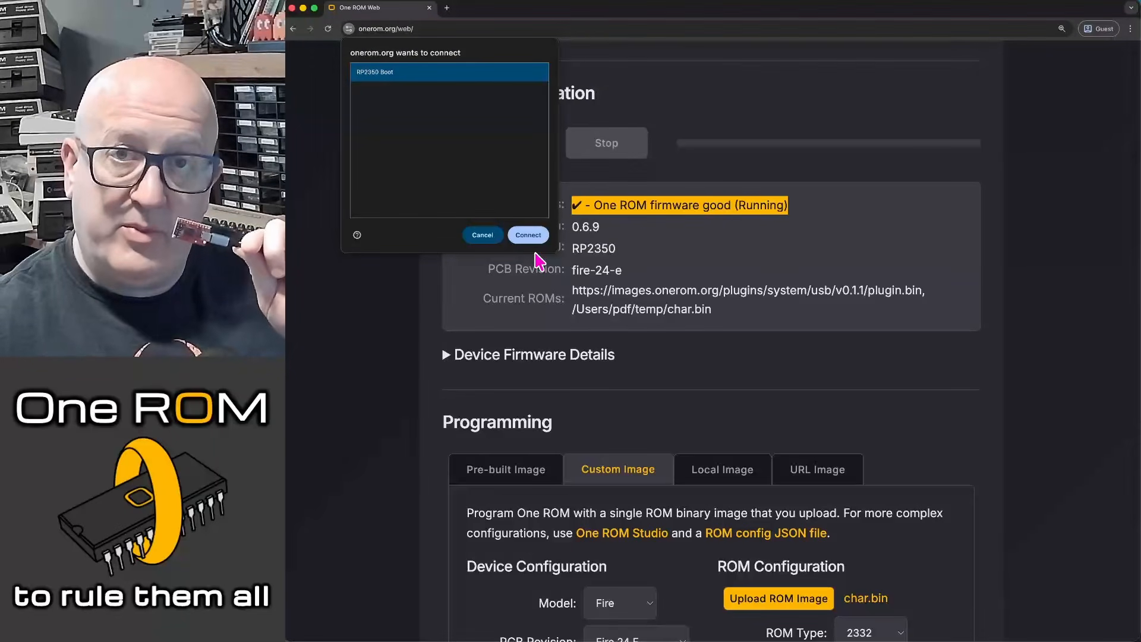
click(525, 236)
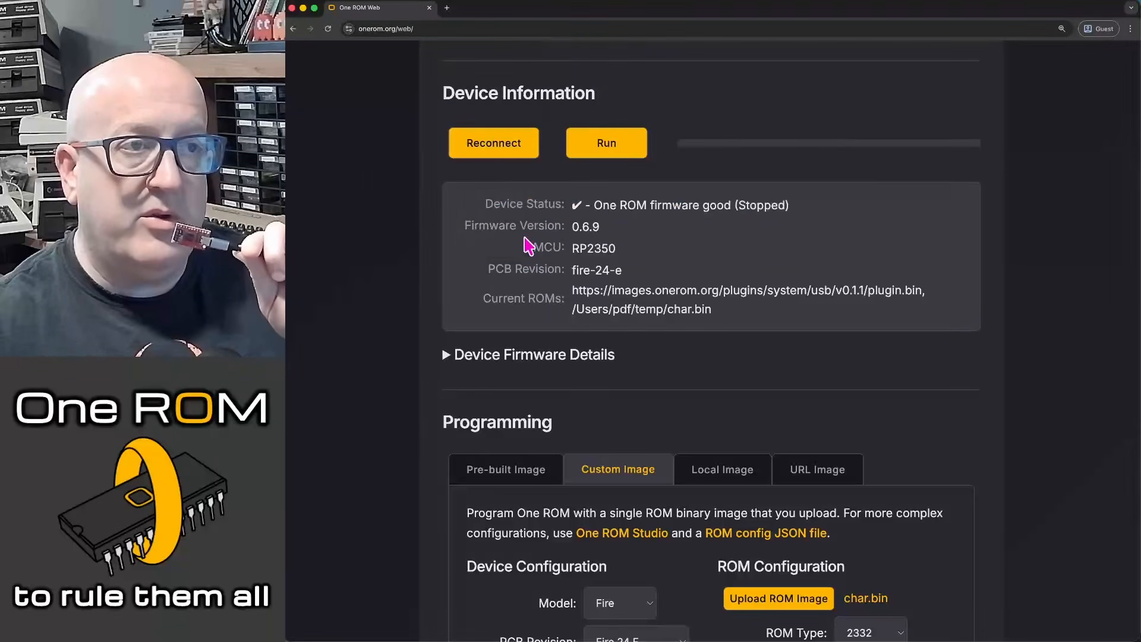
drag(590, 208, 797, 214)
click(801, 215)
Program the built char.bin firmware onto the stopped One ROM and check its current ROMs entry.
scroll(799, 217, down, 2)
scroll(797, 218, down, 5)
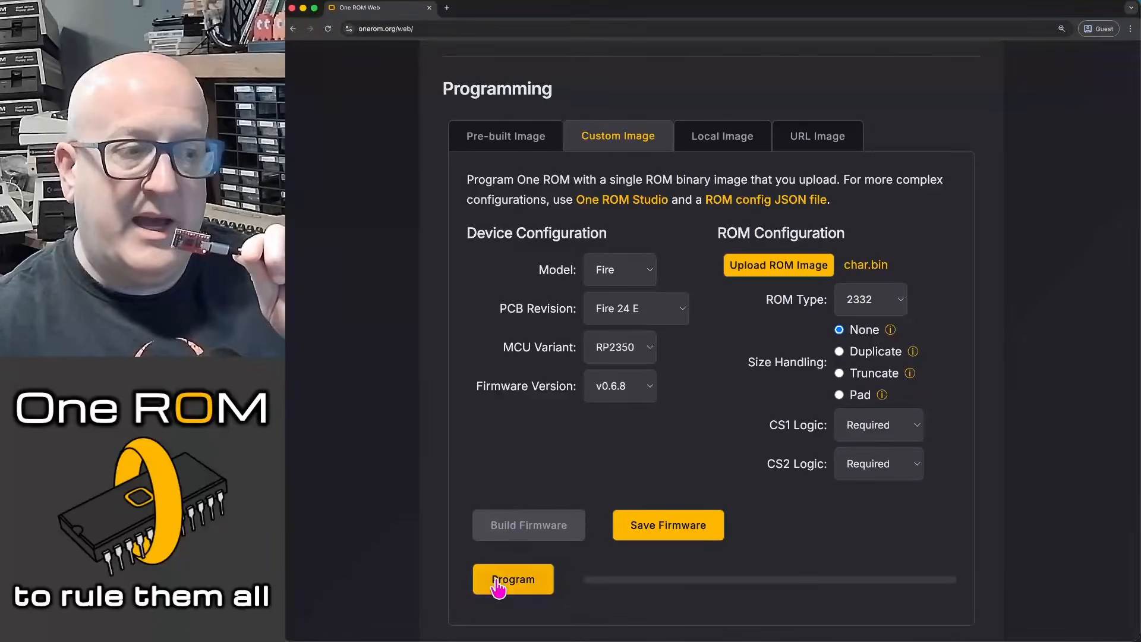
click(498, 583)
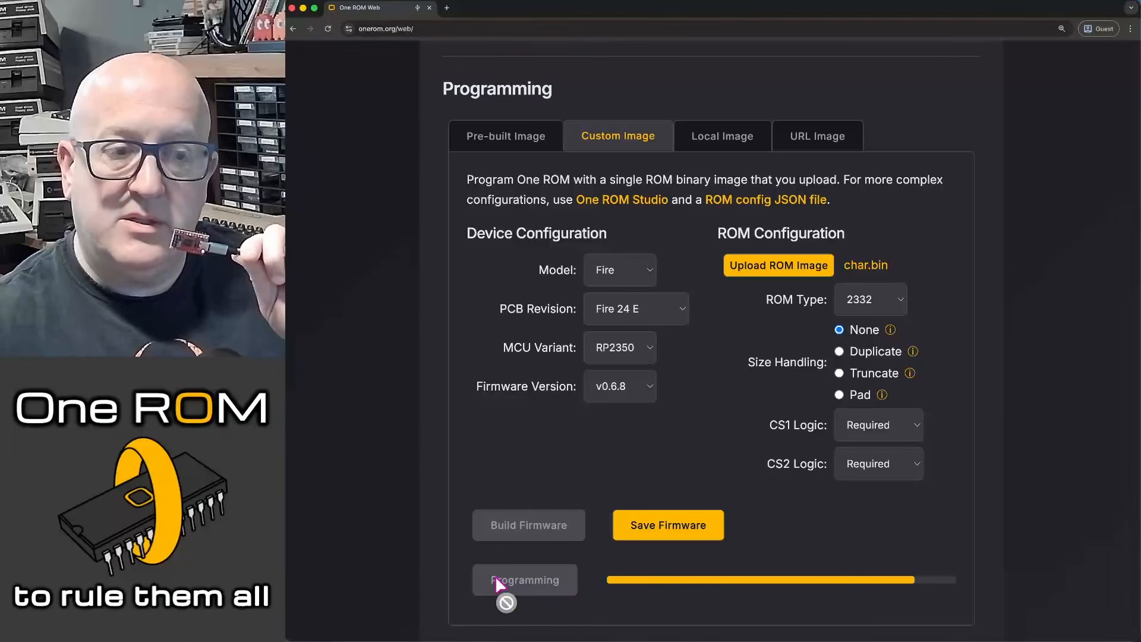
scroll(523, 494, up, 8)
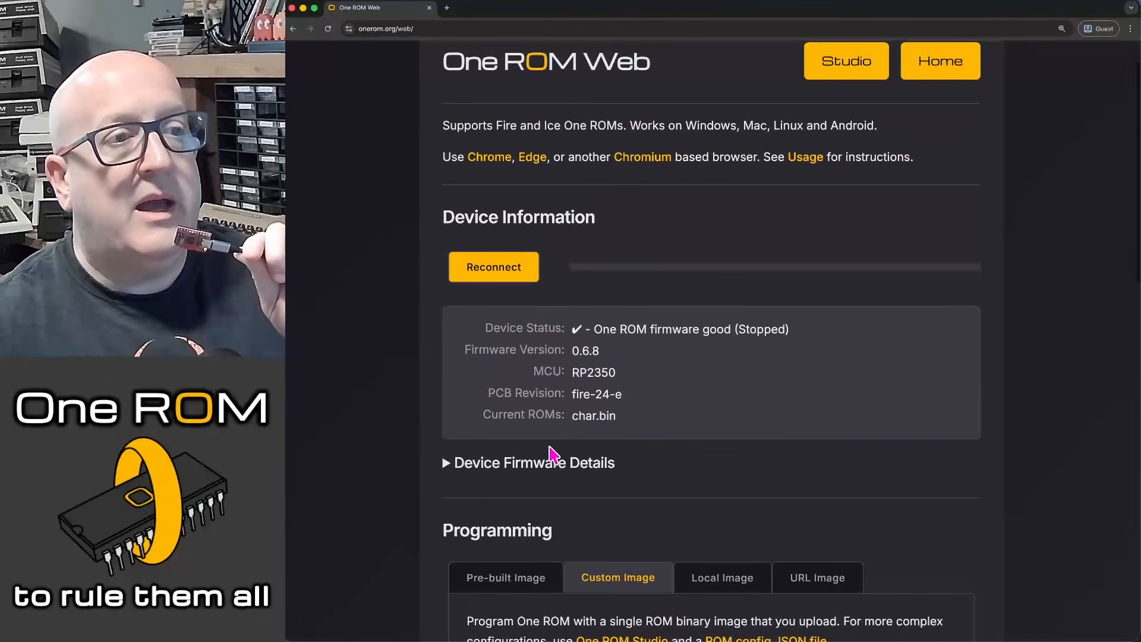
drag(626, 425, 483, 409)
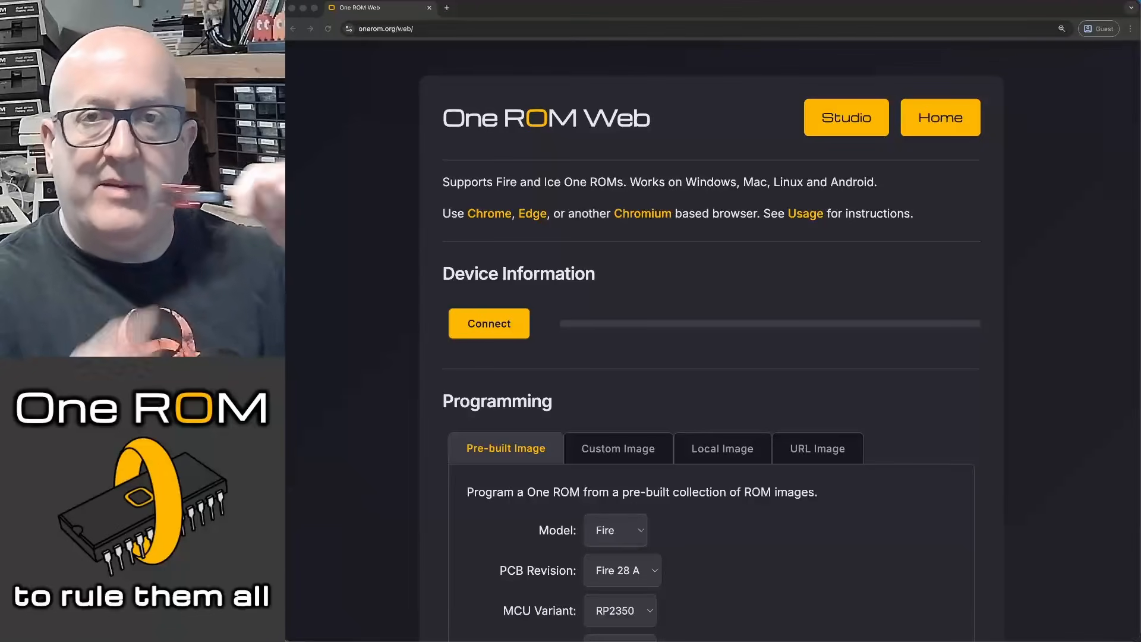
Connect to the RP2350 Boot device and review its status, firmware version, MCU and PCB revision.
click(474, 324)
click(422, 82)
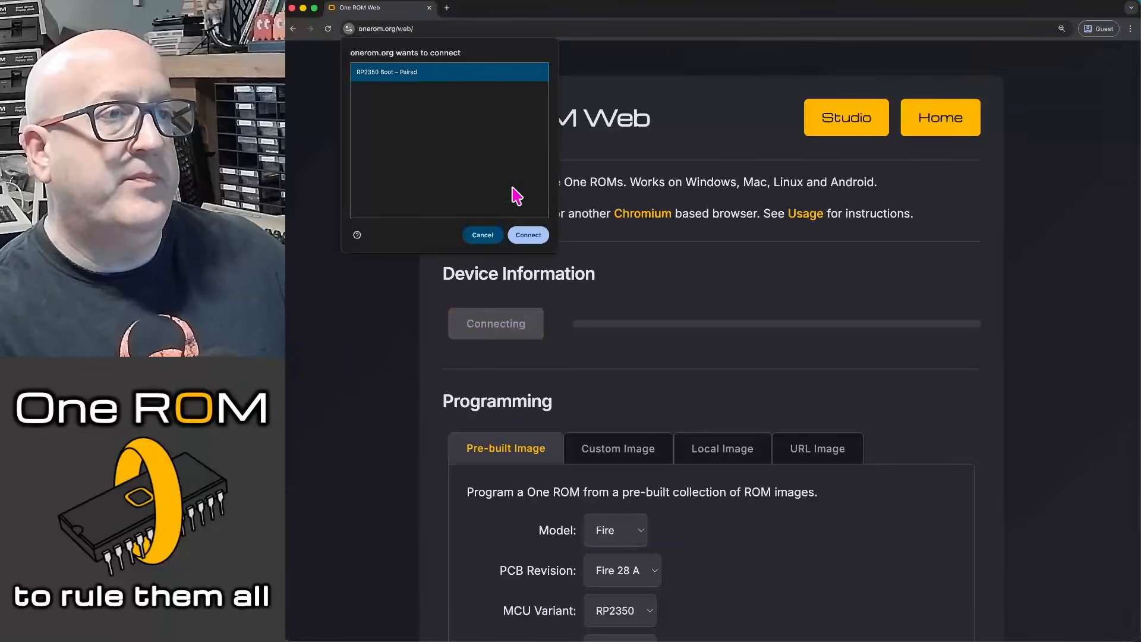
click(521, 235)
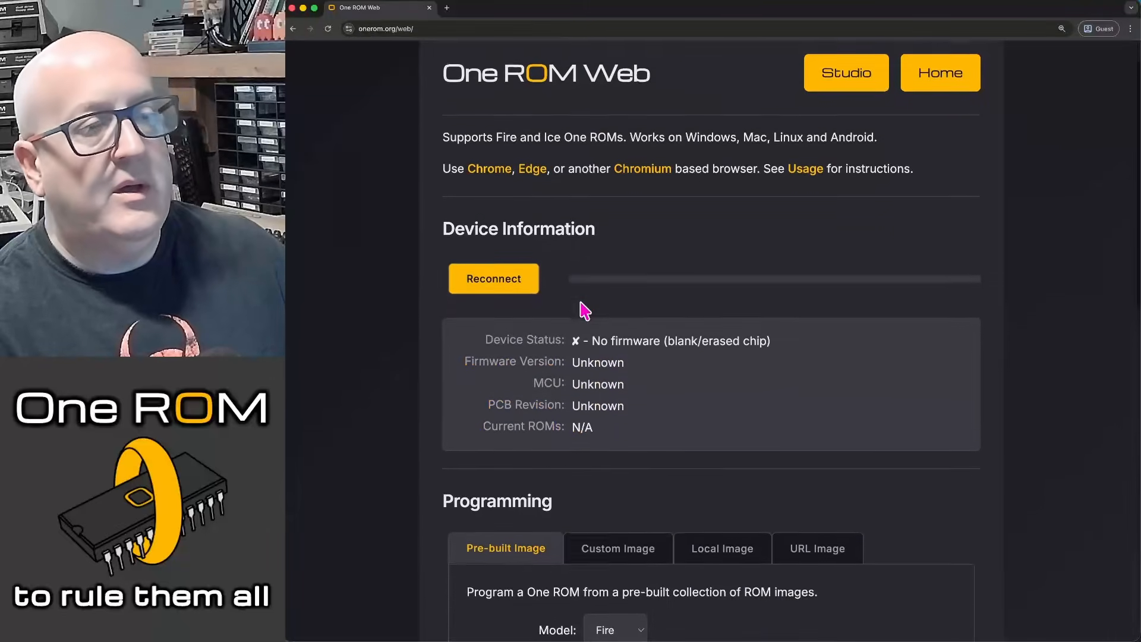
scroll(581, 311, down, 3)
mouse_move(779, 314)
mouse_down()
mouse_move(563, 297)
mouse_move(469, 313)
mouse_up()
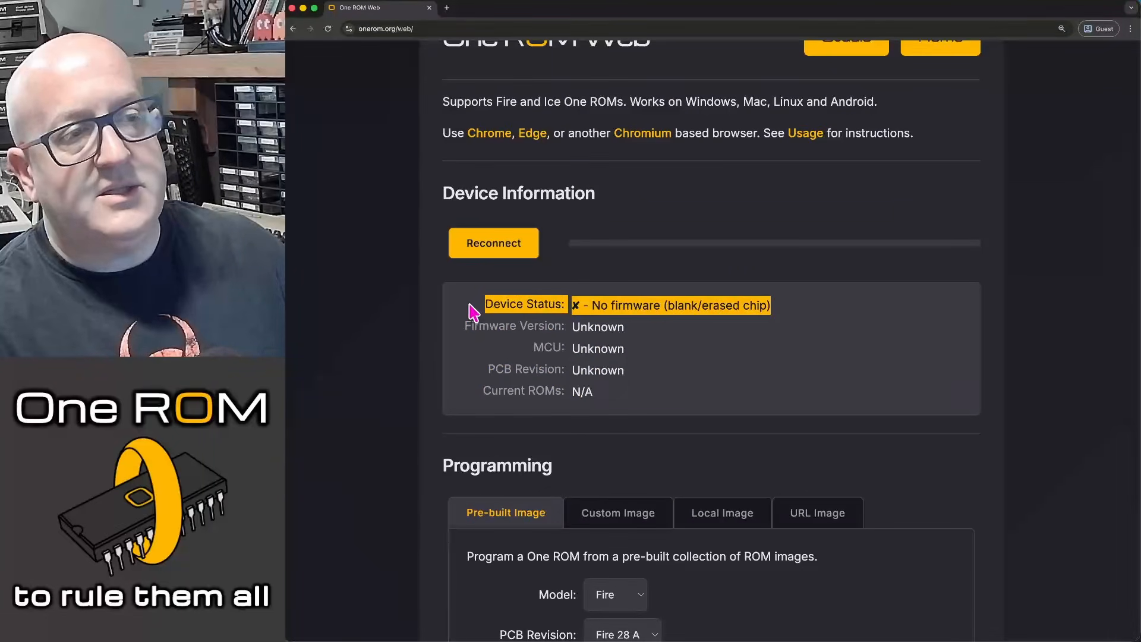
drag(630, 377, 461, 325)
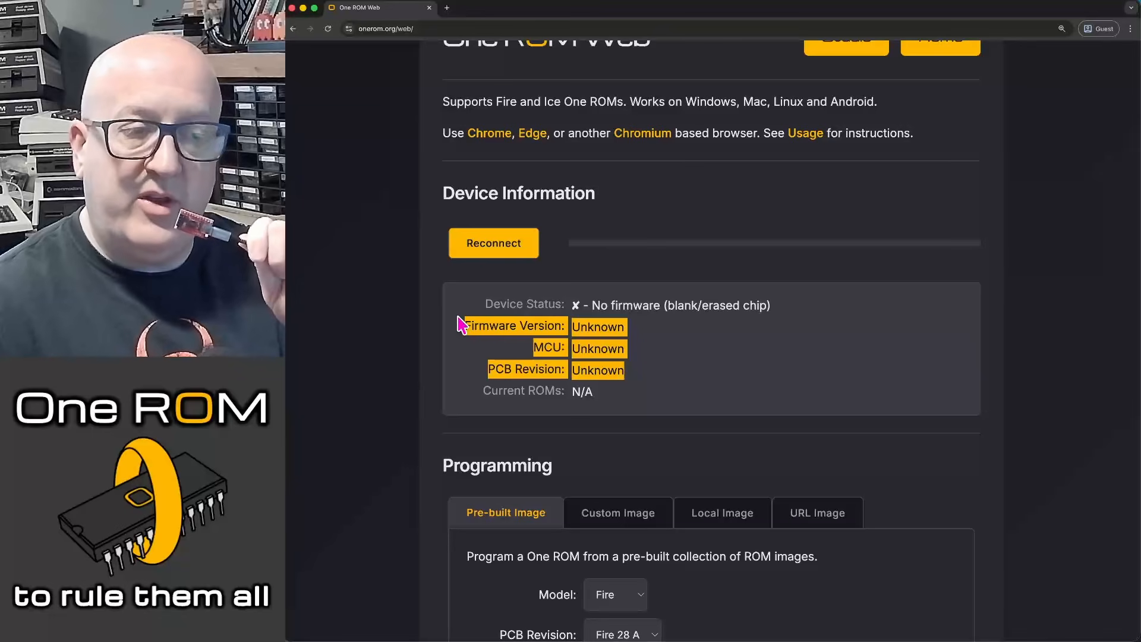
Configure the custom image's device settings with PCB revision Fire 24 E and MCU variant RP2350.
scroll(556, 309, down, 3)
click(590, 340)
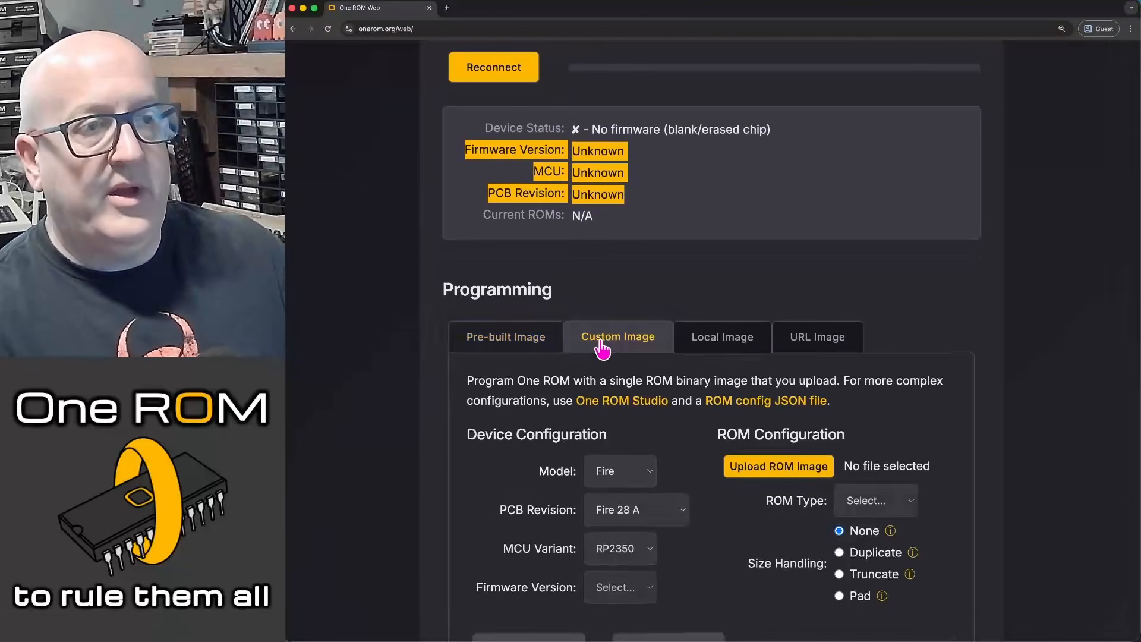
scroll(601, 348, down, 2)
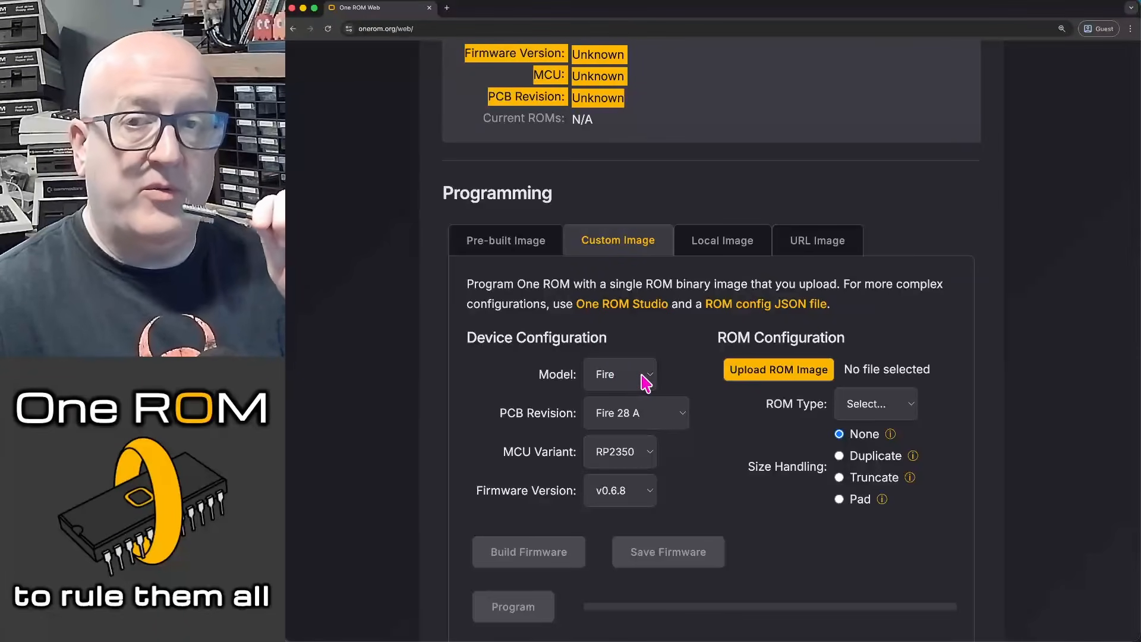
click(639, 419)
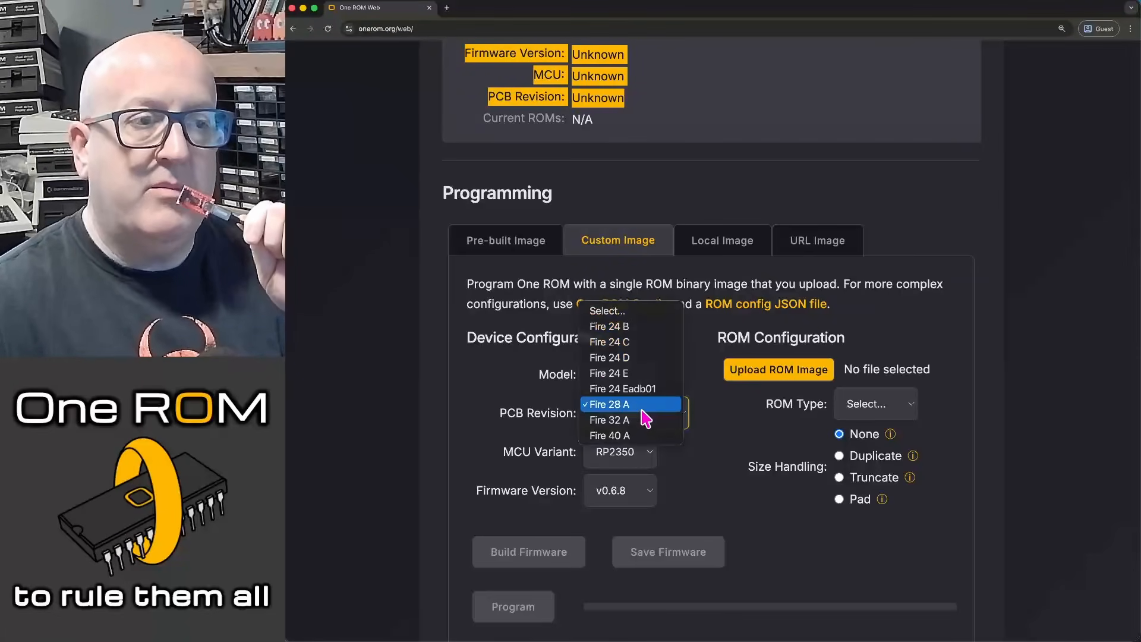
click(634, 373)
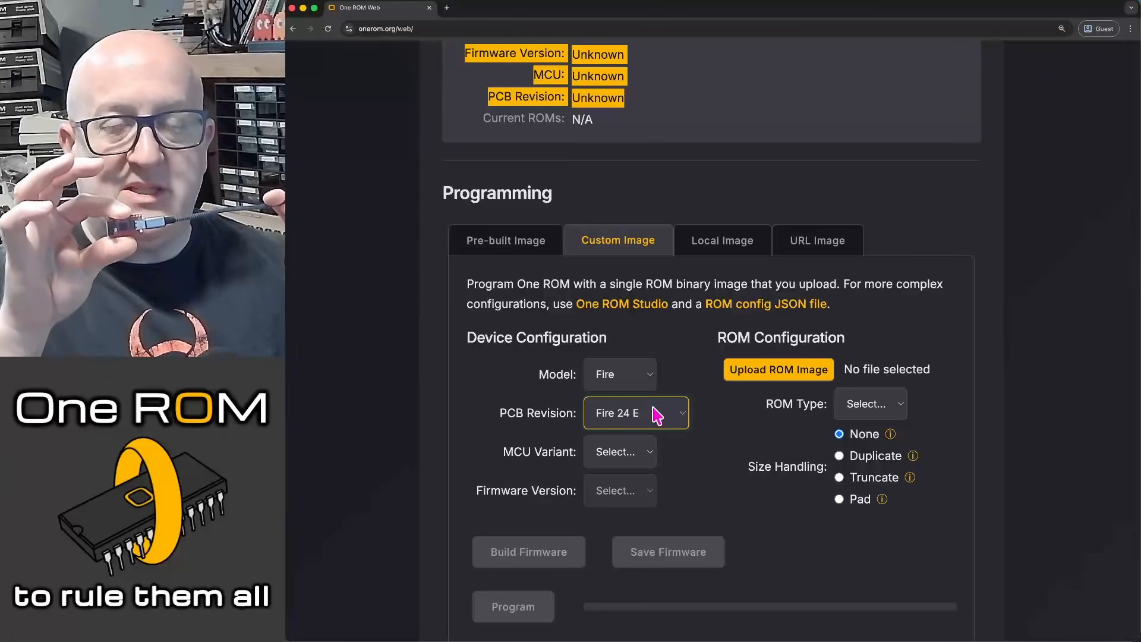
click(632, 458)
click(631, 464)
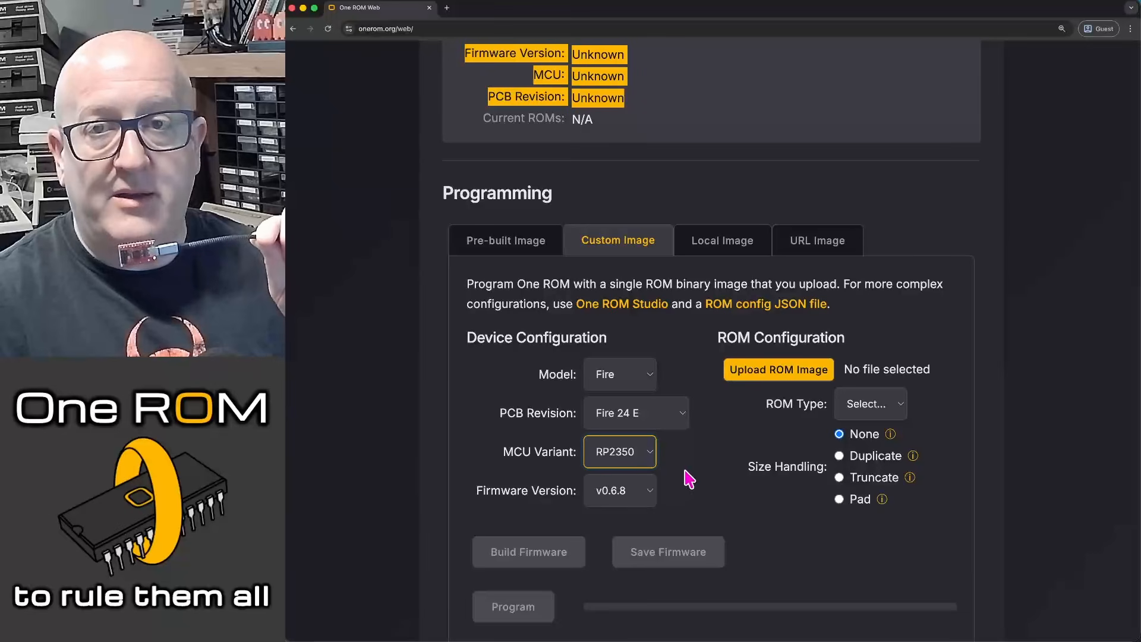
Upload basic.bin as the ROM image and set it to ROM type 2364 with CS1 logic Active Low.
click(794, 381)
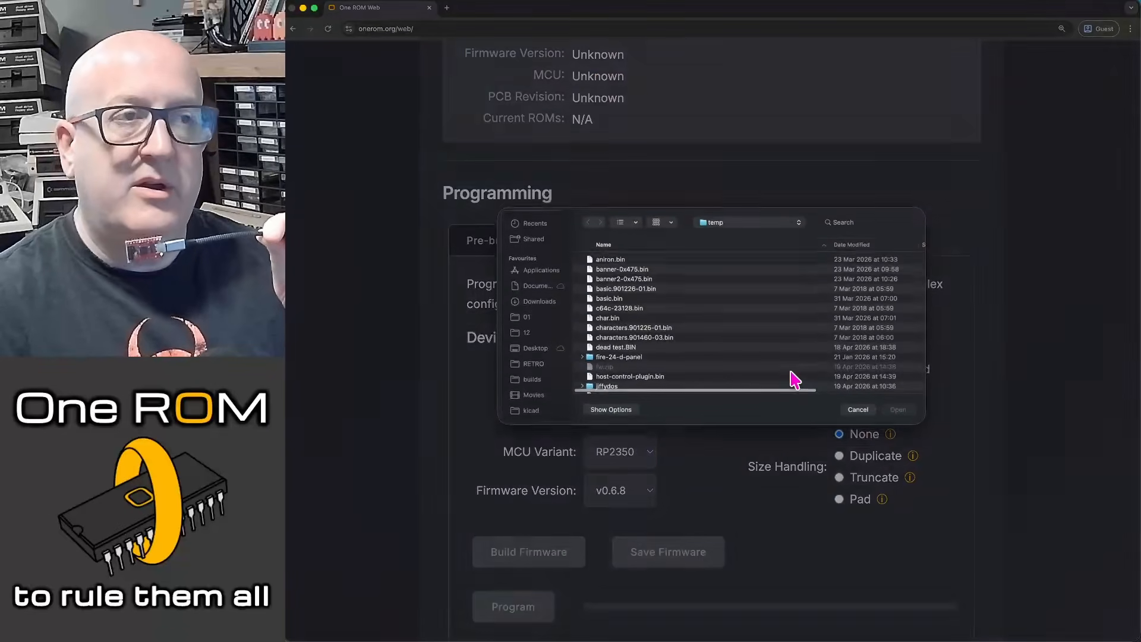
double_click(619, 303)
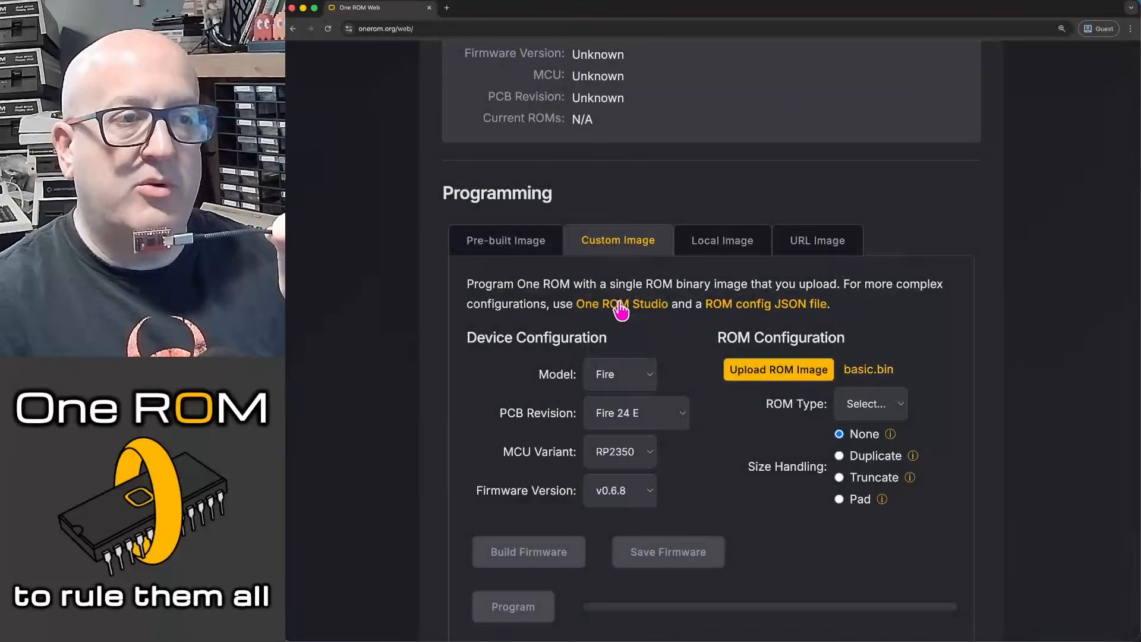
click(856, 409)
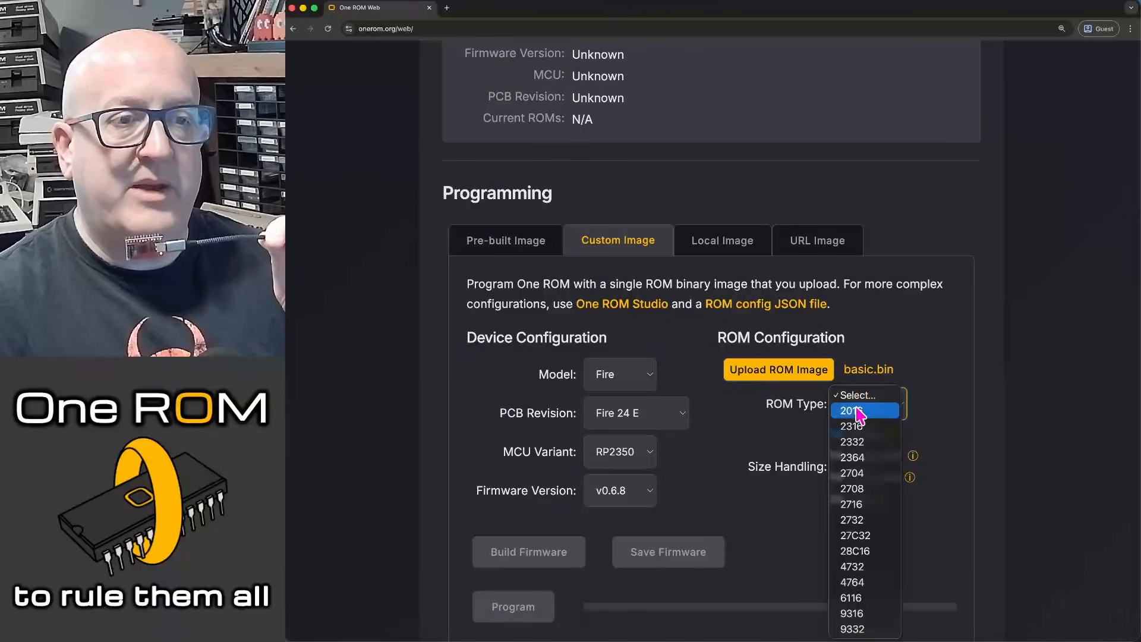
click(856, 459)
click(856, 528)
click(859, 537)
Build the basic.bin firmware and program it onto the blank One ROM.
scroll(683, 530, down, 1)
click(552, 551)
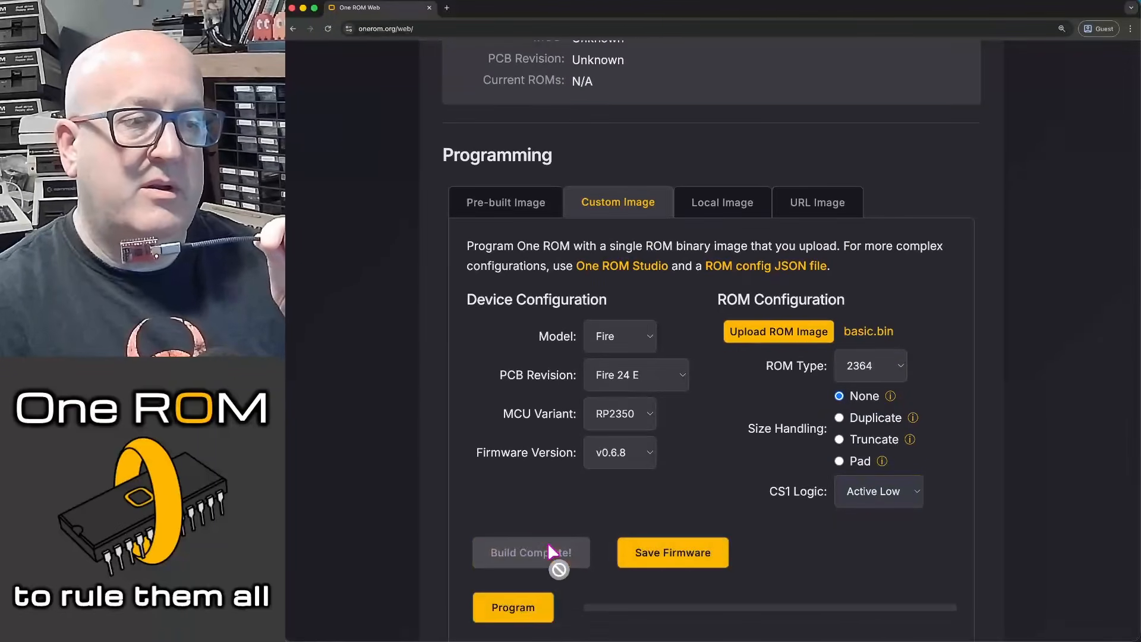
scroll(558, 549, down, 1)
click(523, 581)
scroll(522, 586, down, 4)
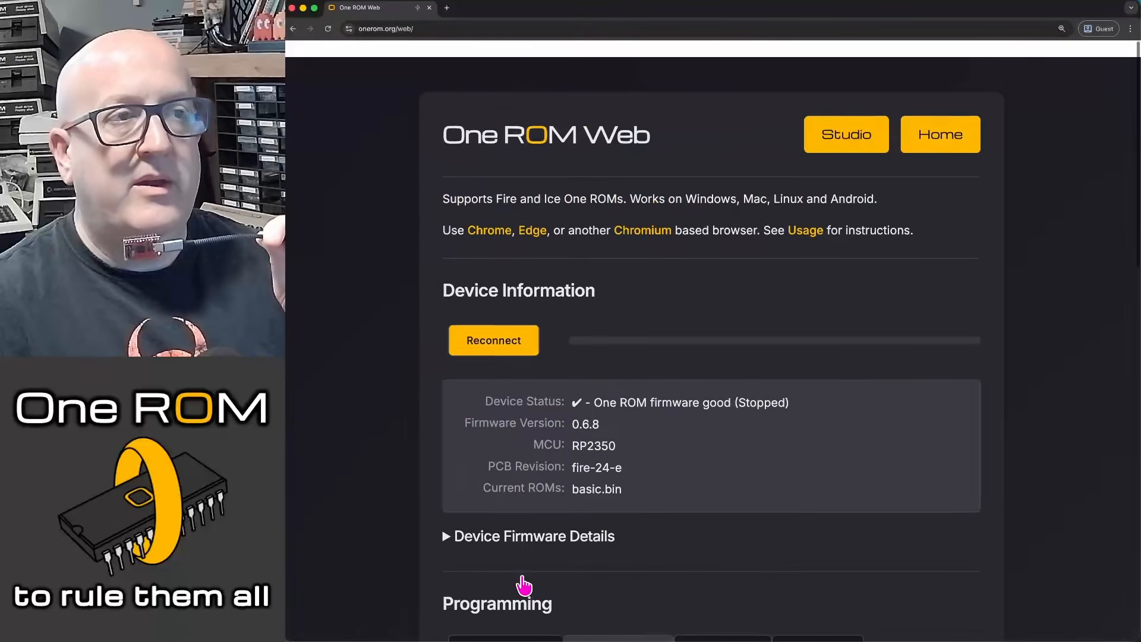
Check the programmed device's status, firmware version, MCU, PCB revision and current ROMs entry.
drag(795, 389, 462, 375)
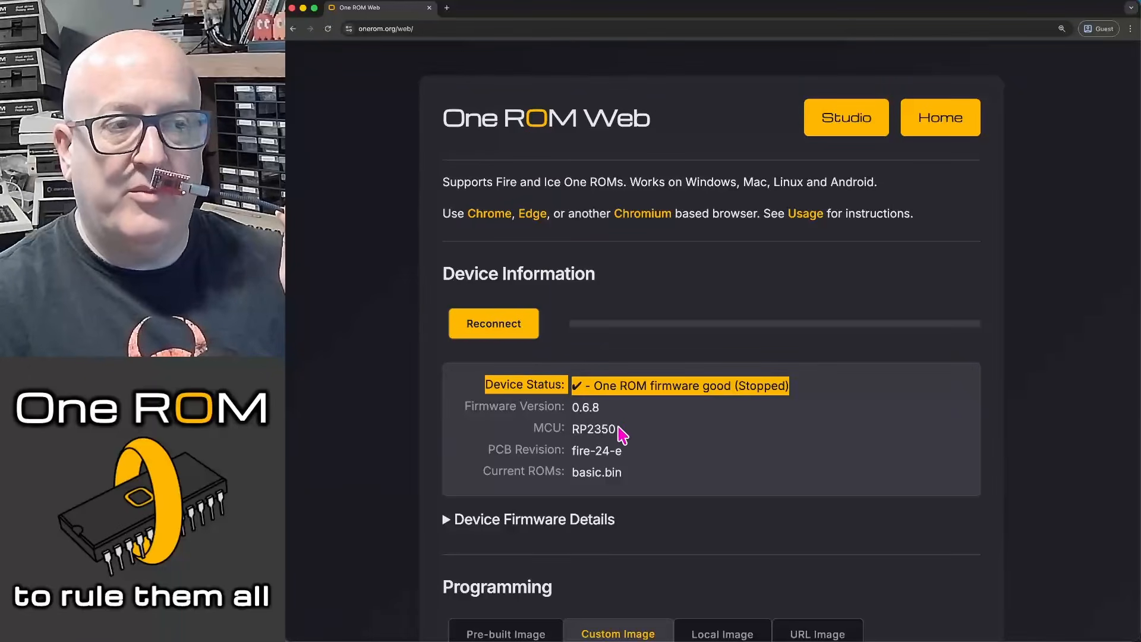
drag(622, 455, 434, 408)
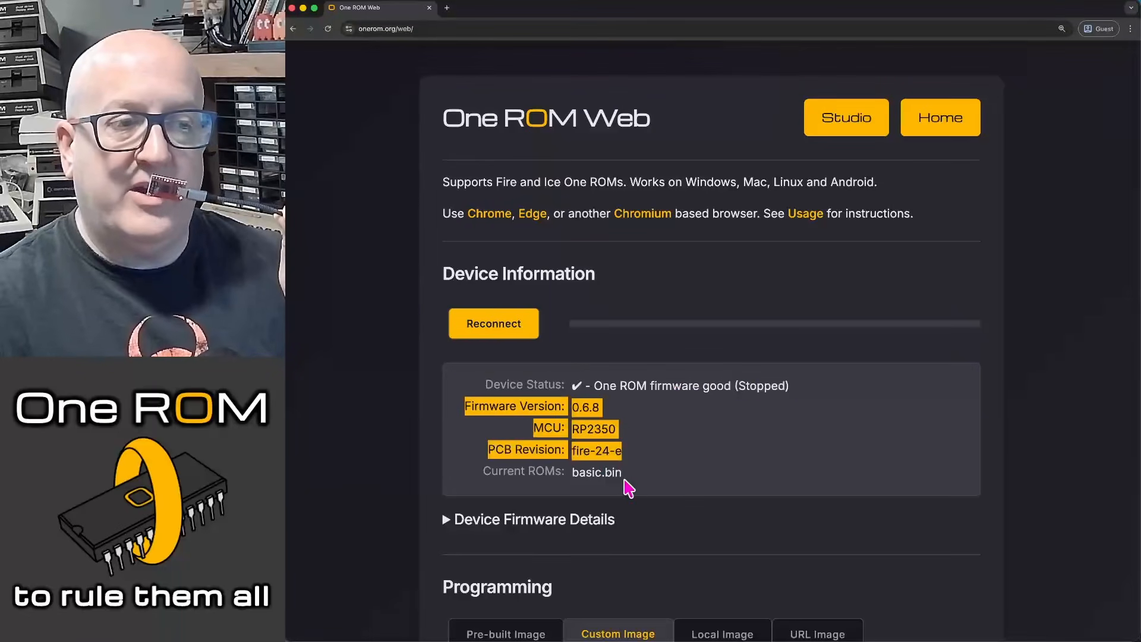
drag(627, 484, 482, 470)
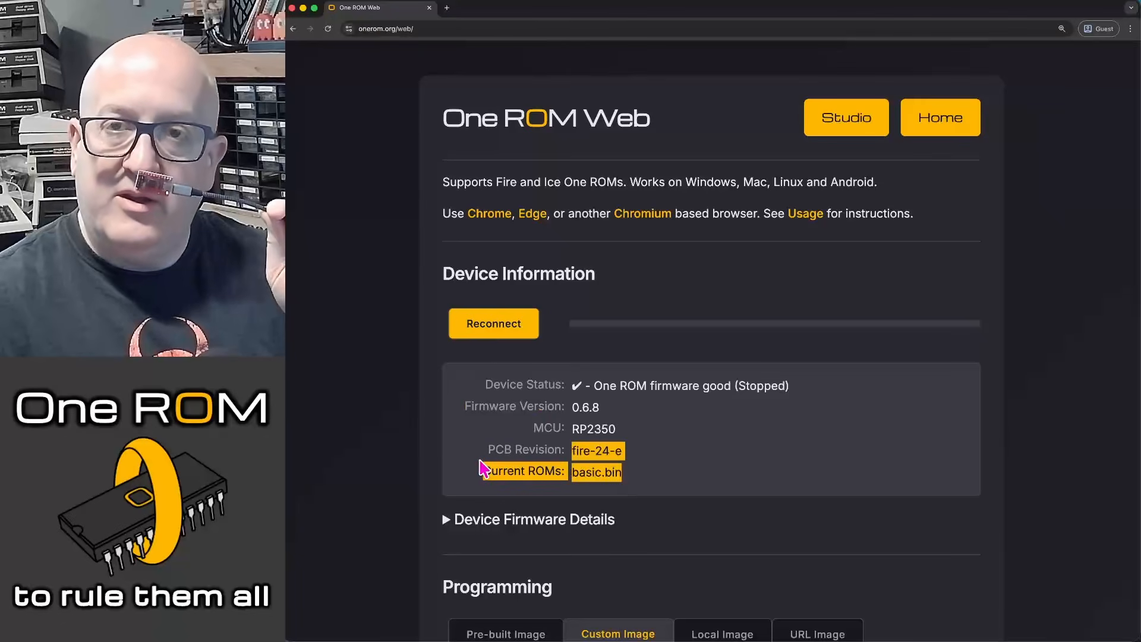